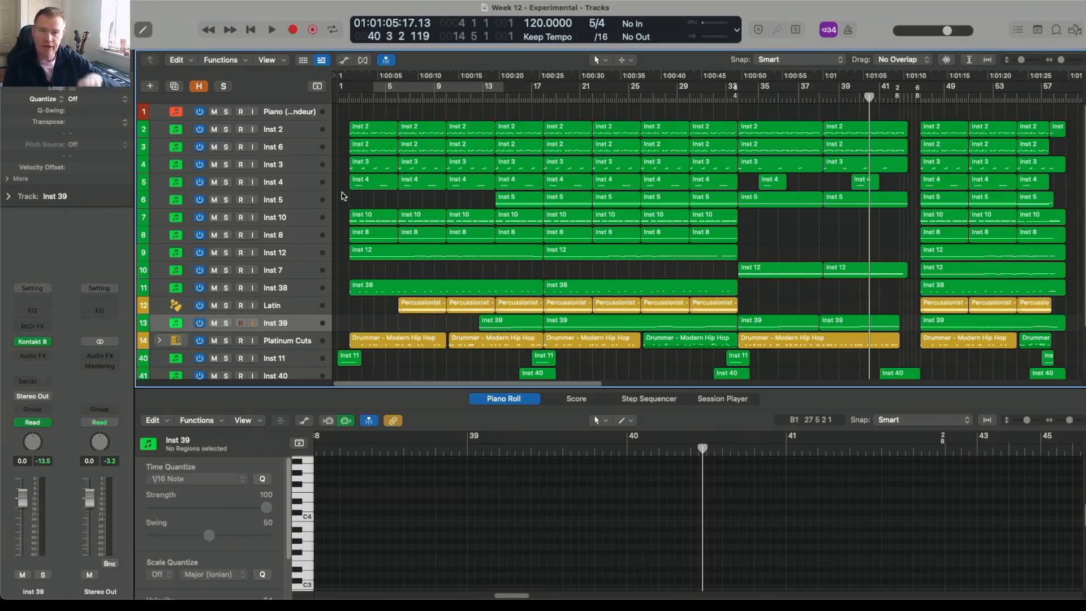
Step: Reveal the hidden tracks, look over the REV and STEM tracks at the end of the track list, and hide them again
click(200, 86)
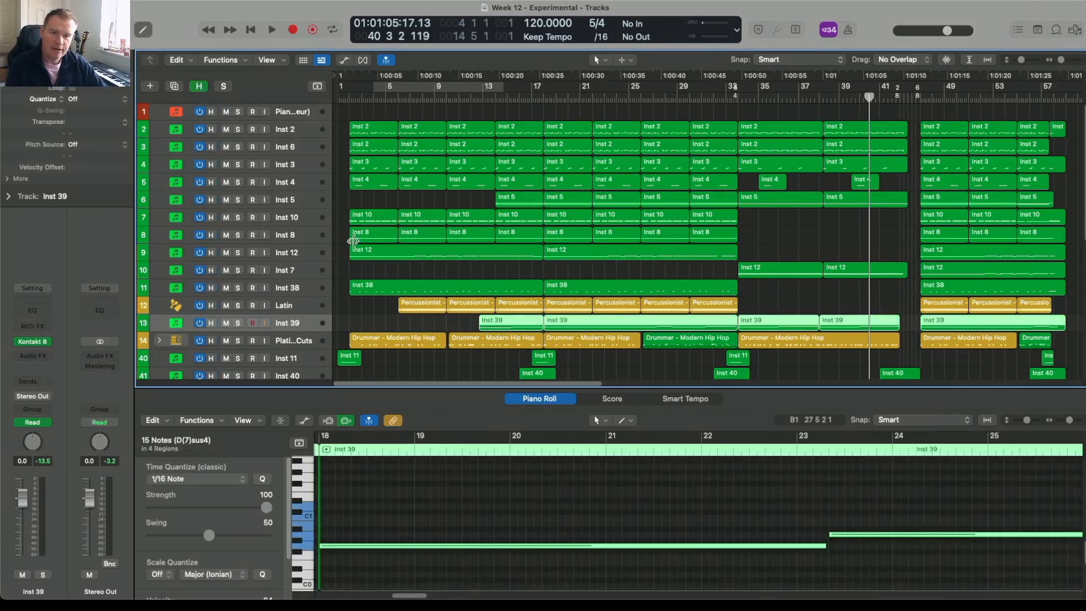
scroll(353, 241, down, 3)
scroll(353, 241, down, 3)
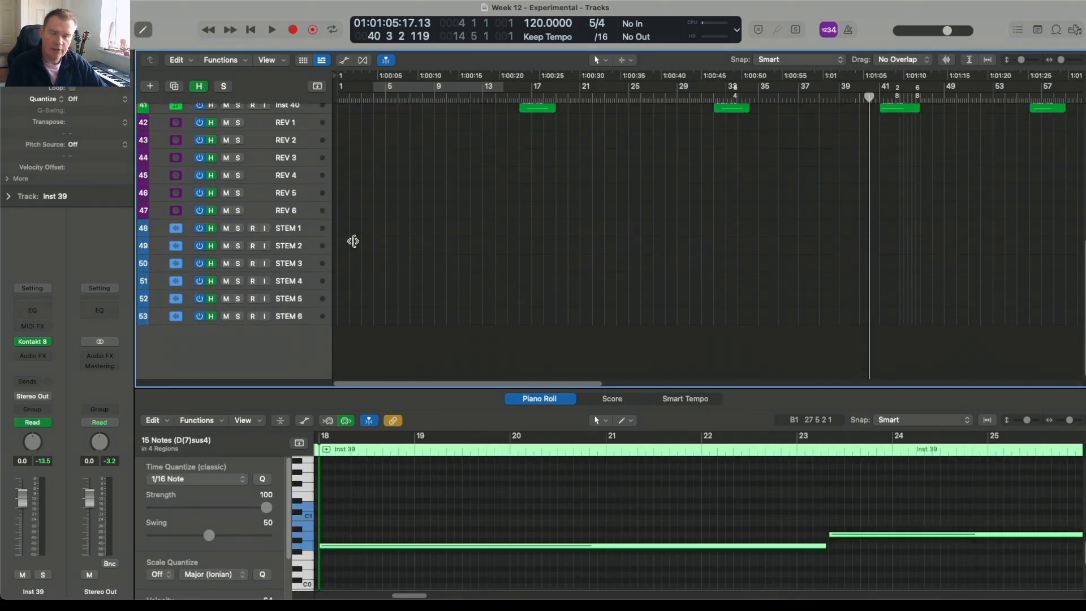
scroll(353, 241, up, 10)
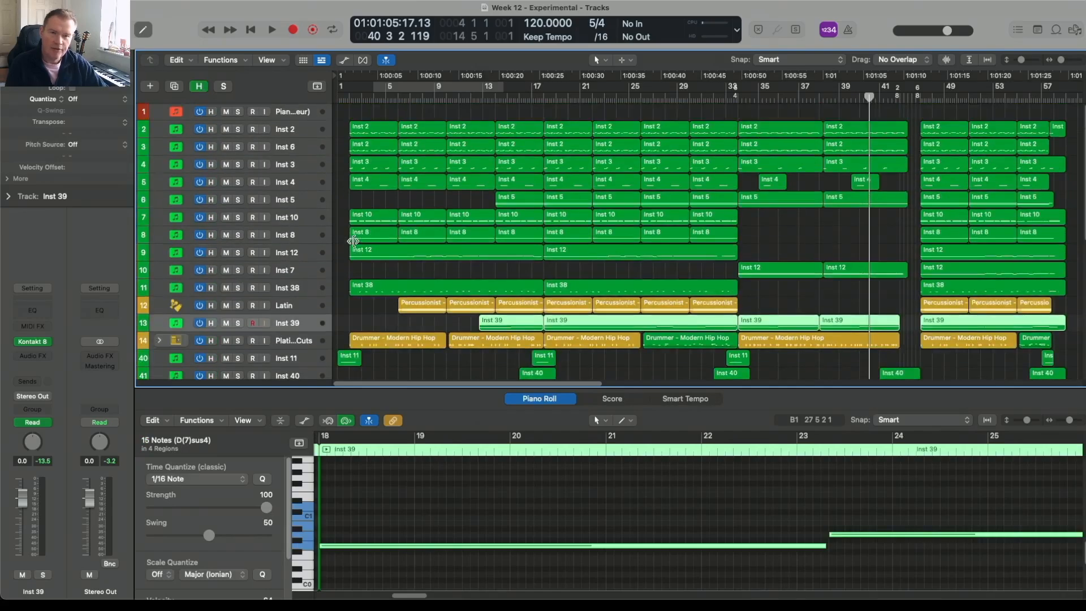
click(199, 86)
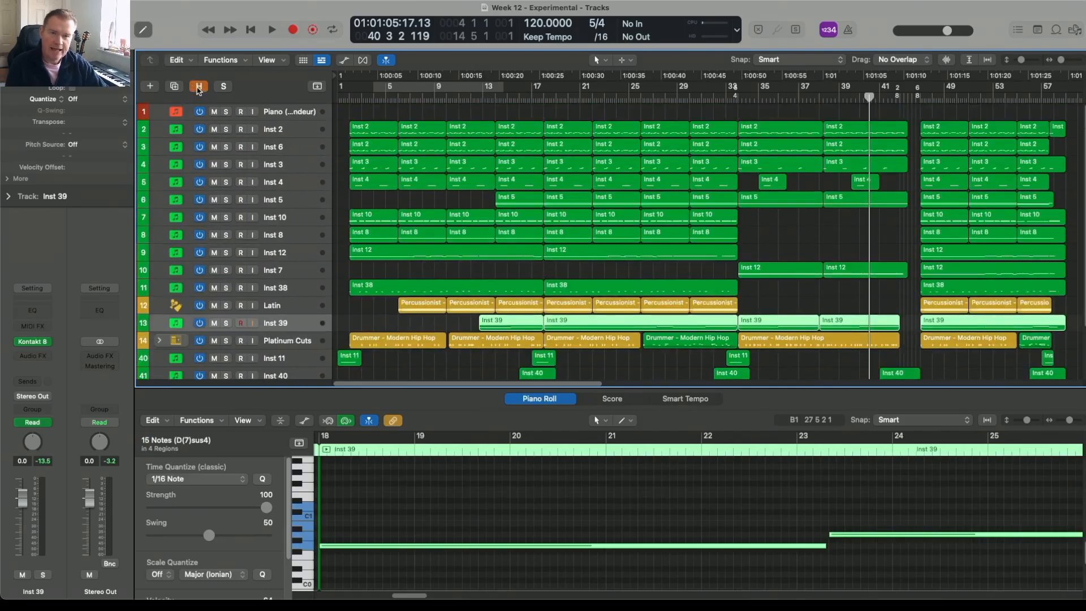
Step: Select the Inst 12, Inst 7 and Inst 38 tracks together in the track list
scroll(314, 163, down, 2)
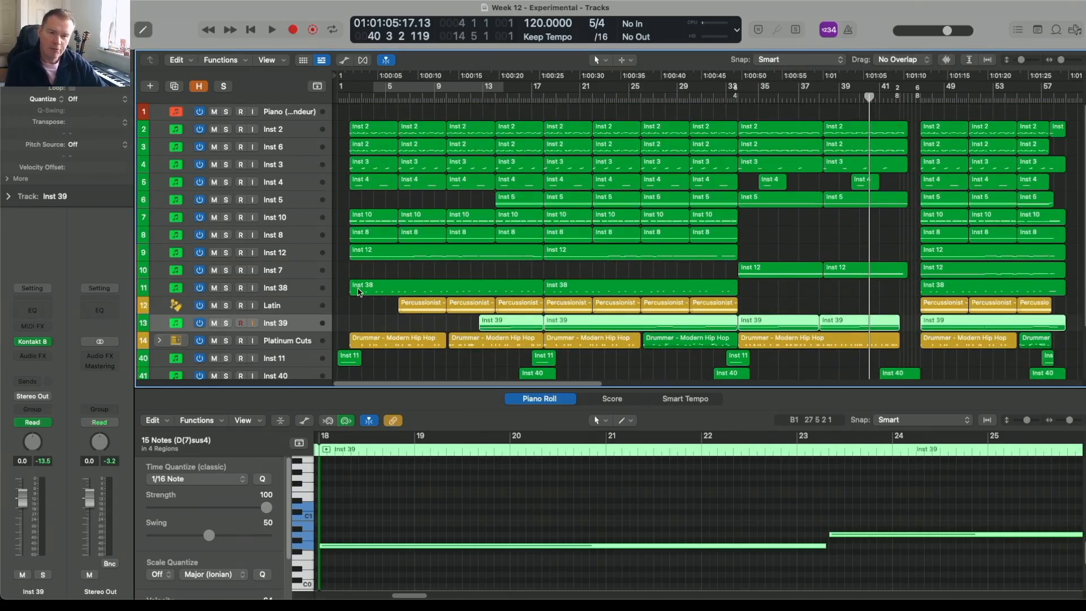
scroll(358, 292, down, 1)
scroll(358, 292, up, 1)
click(306, 261)
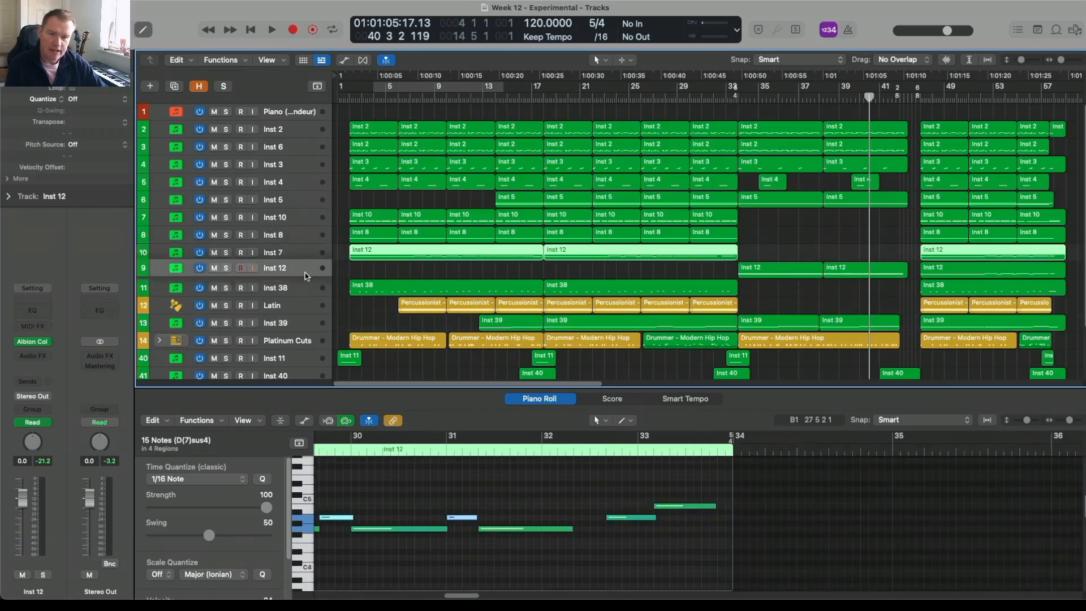
shift+click(306, 288)
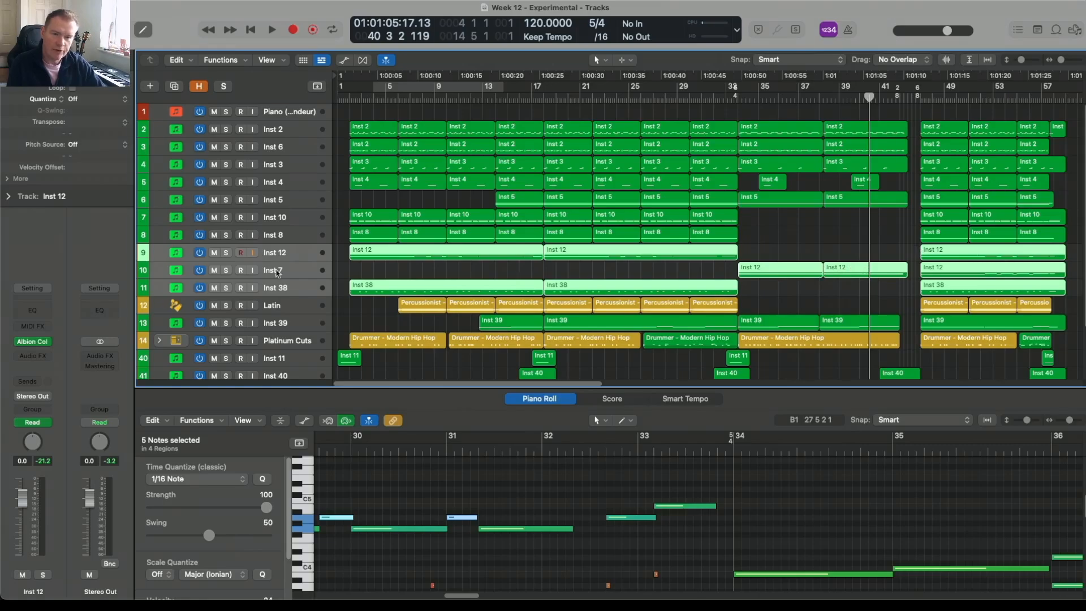
click(362, 278)
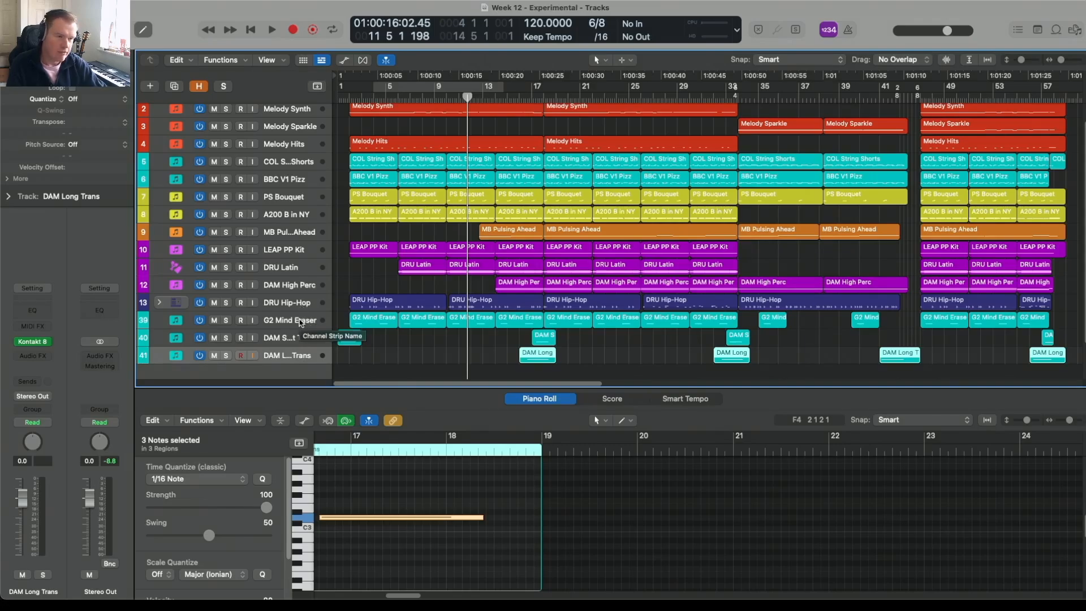
Step: Show the hidden tracks and review the REV 1–6 and STEM 1–6 tracks against the instrument tracks
click(199, 88)
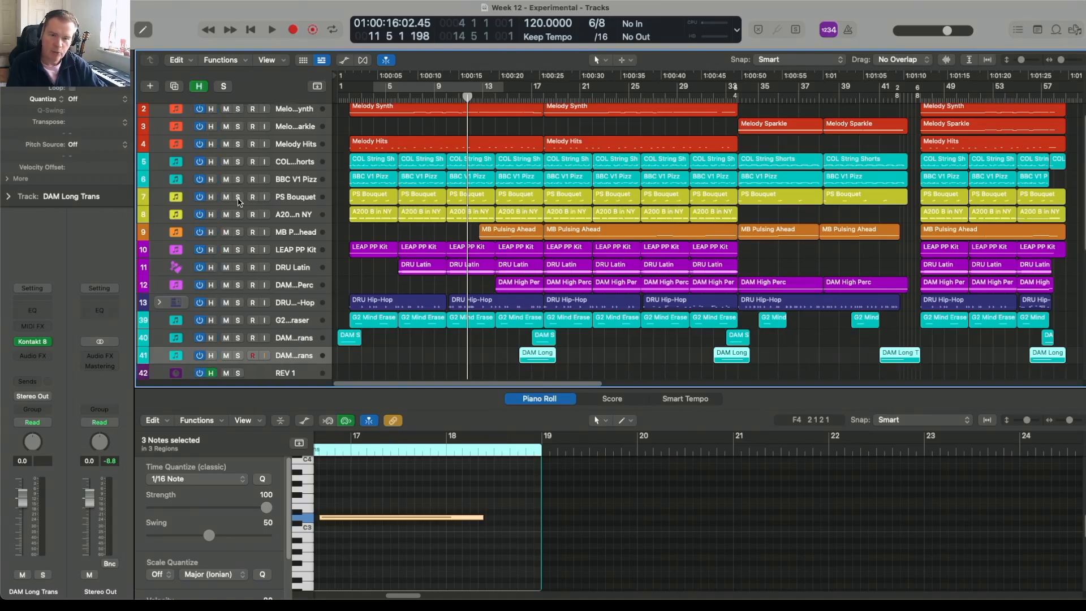
scroll(238, 202, down, 5)
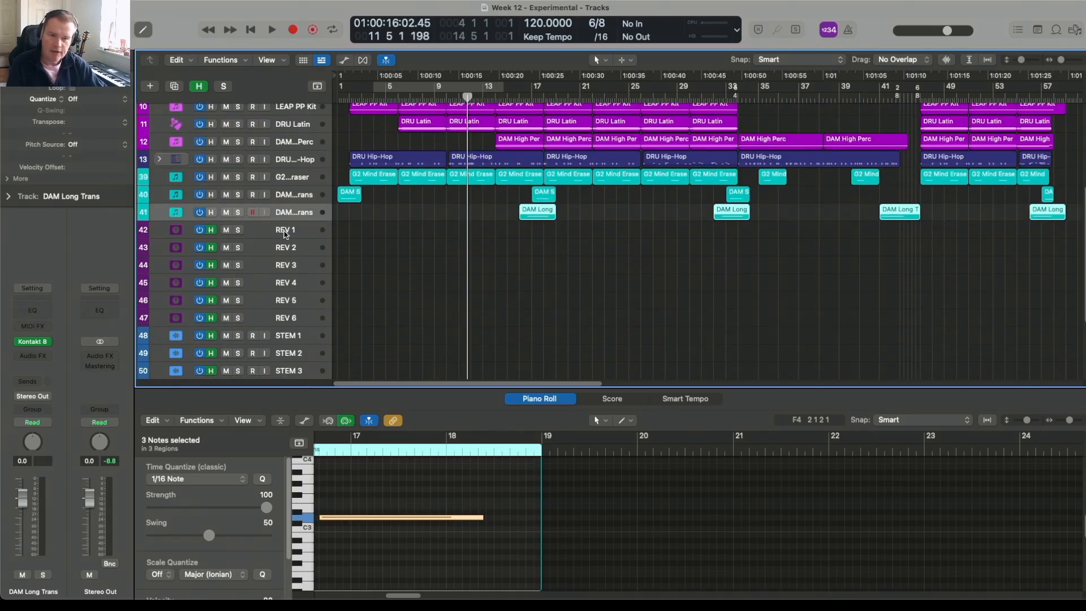
scroll(285, 235, up, 4)
scroll(284, 235, down, 3)
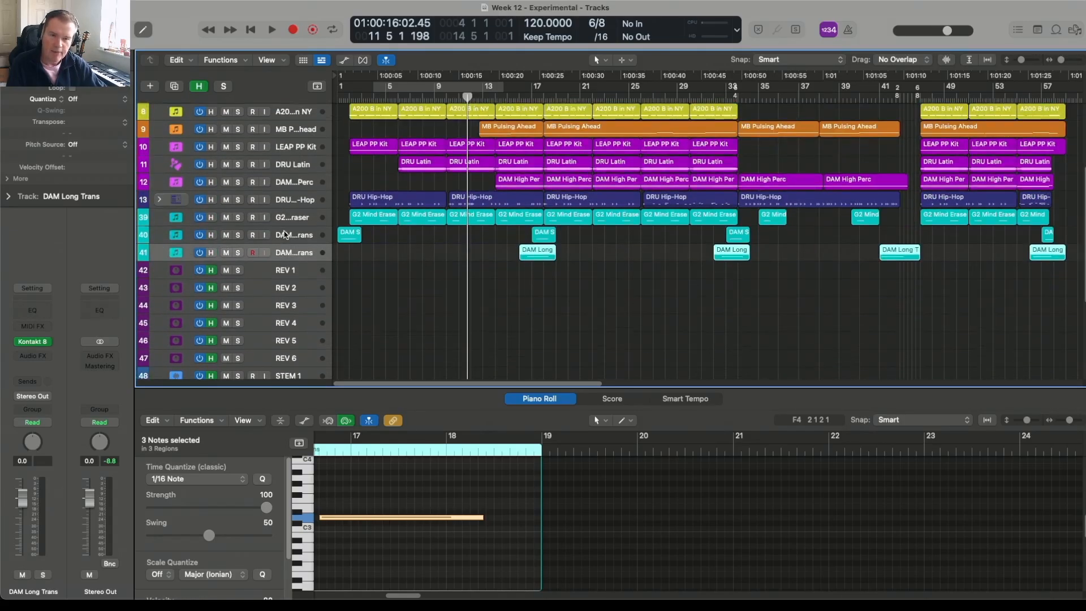
scroll(286, 275, down, 2)
scroll(286, 274, down, 2)
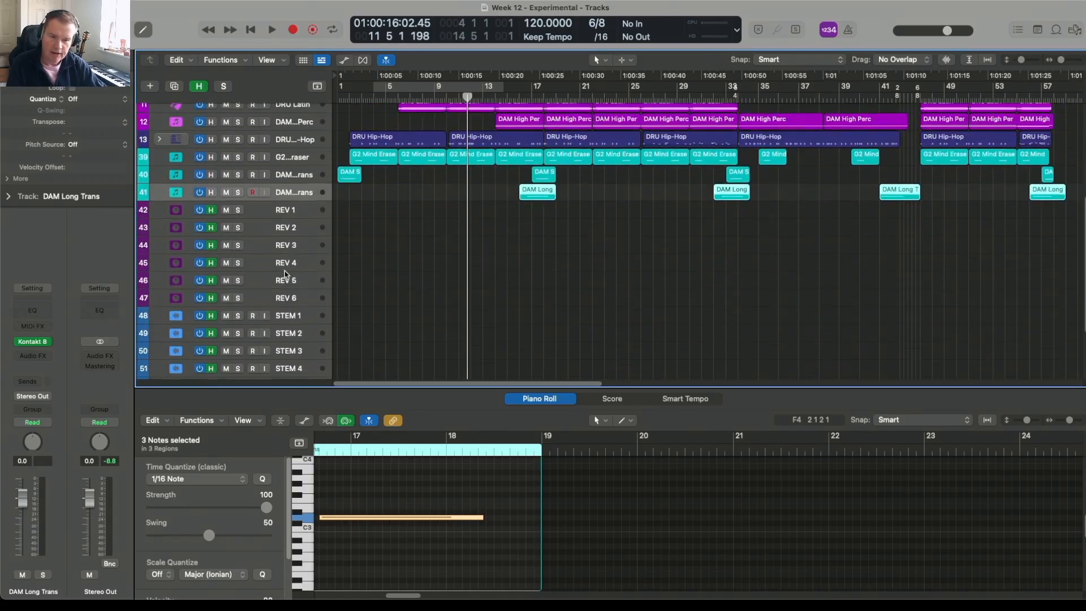
scroll(284, 274, down, 2)
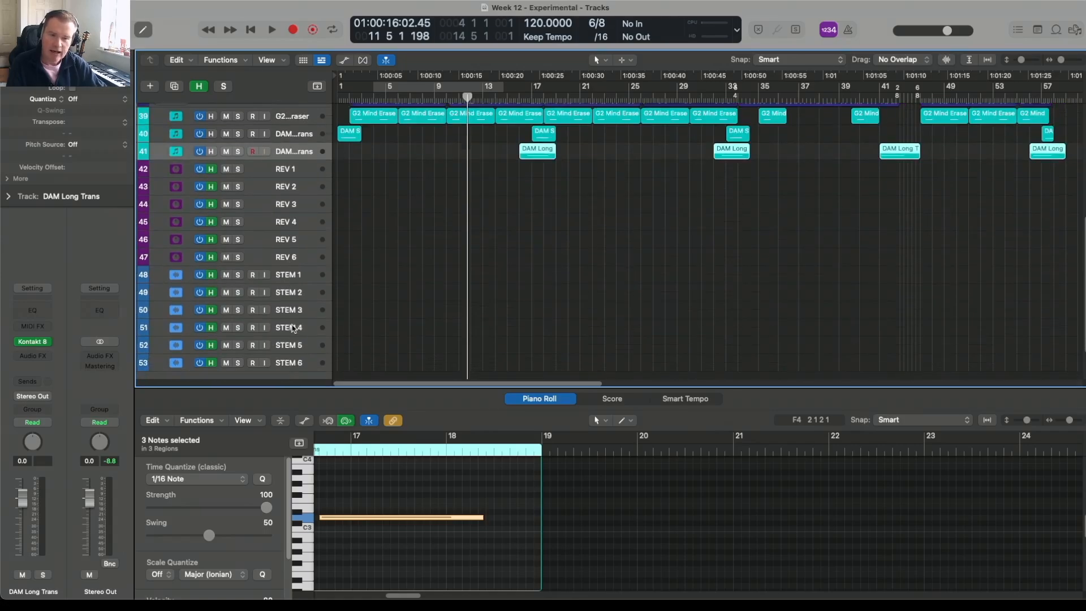
scroll(292, 362, up, 5)
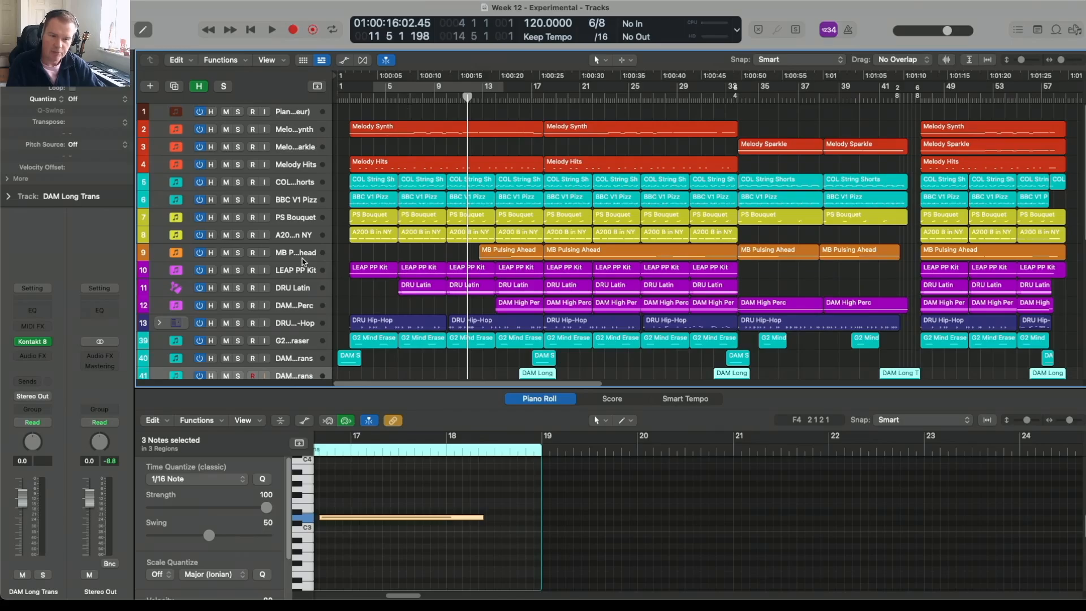
scroll(304, 260, down, 5)
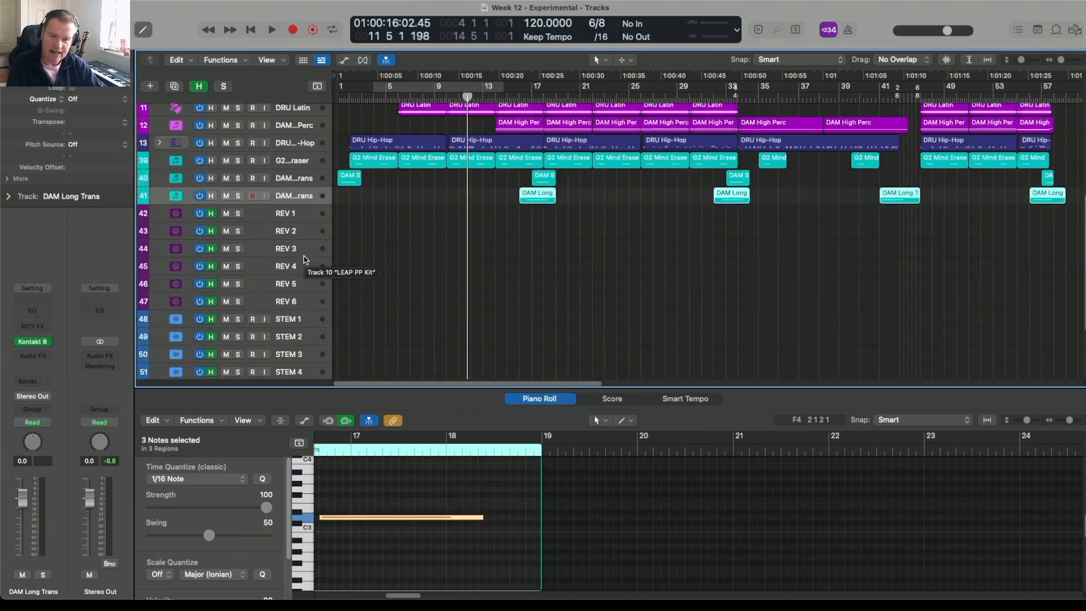
scroll(298, 303, down, 3)
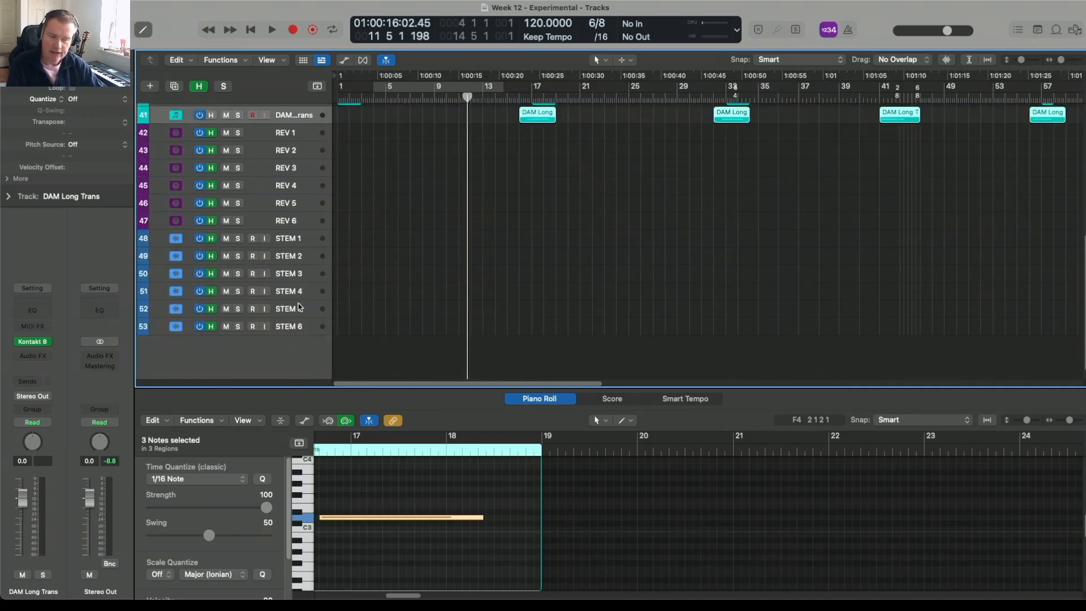
scroll(297, 303, up, 6)
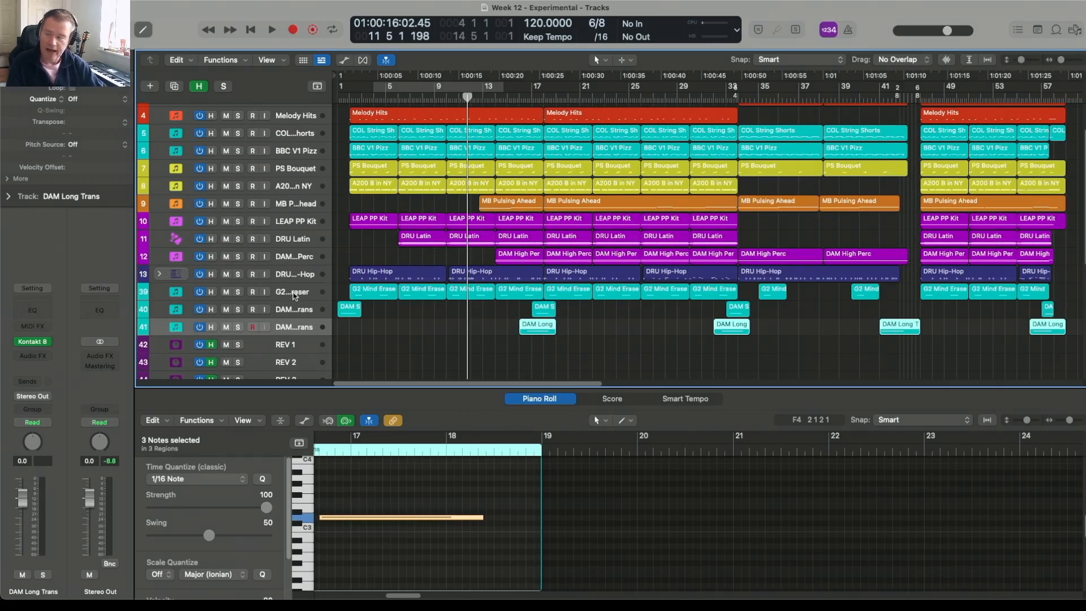
scroll(297, 300, down, 4)
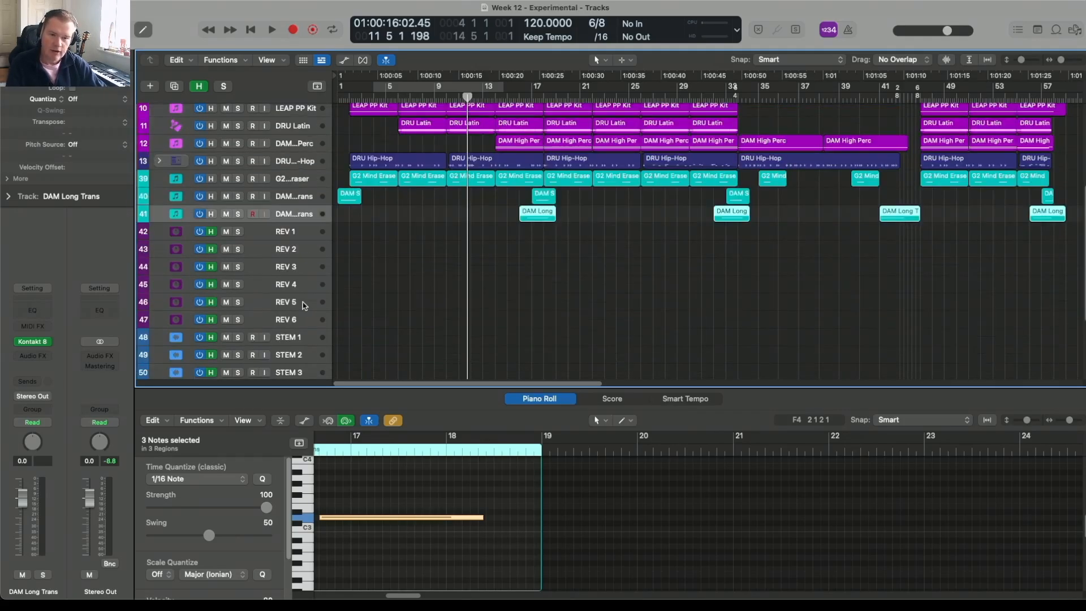
scroll(302, 305, up, 5)
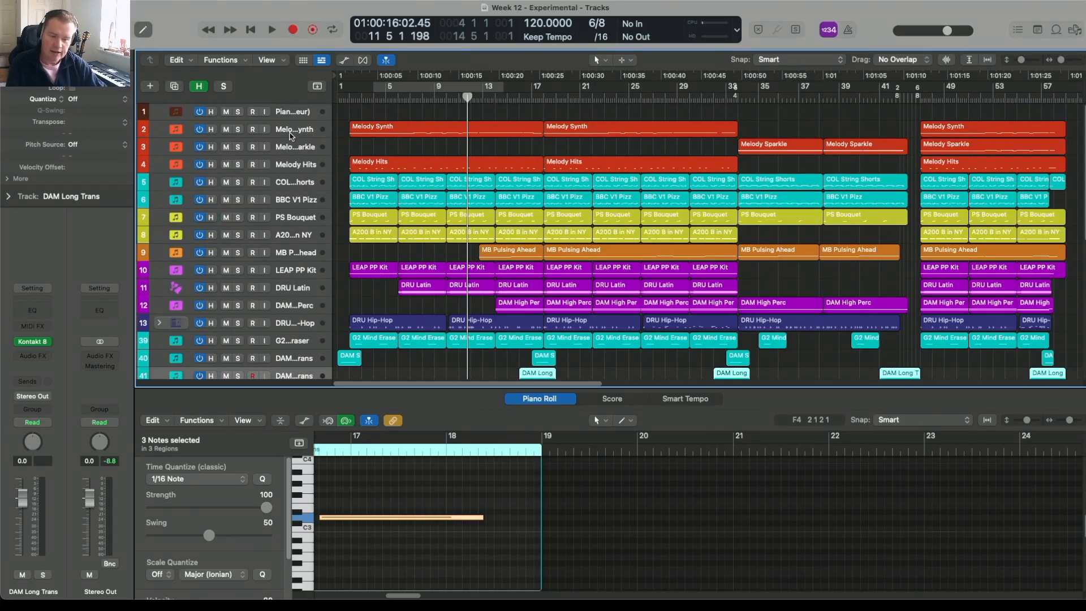
Step: Show the mixer and open the available bus outputs for the Melody Hits channel
key(x)
scroll(240, 434, up, 3)
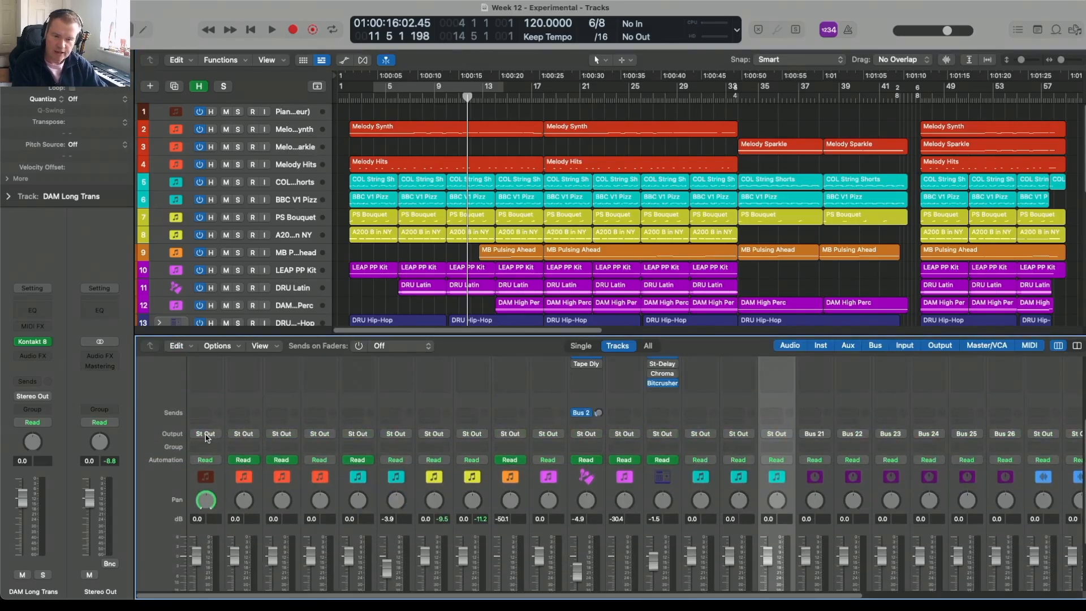
click(323, 434)
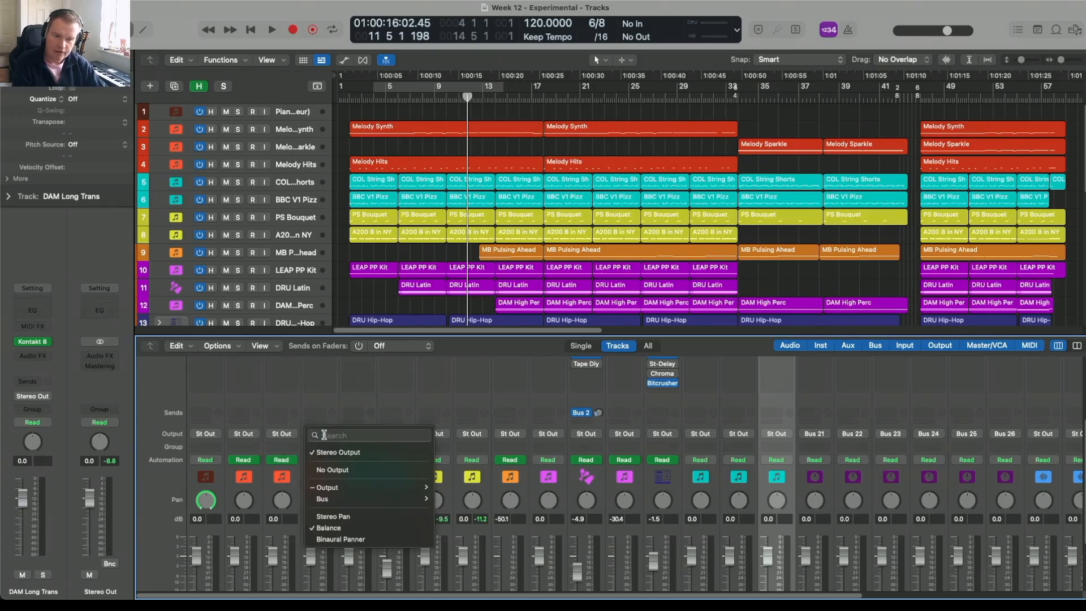
mouse_move(354, 499)
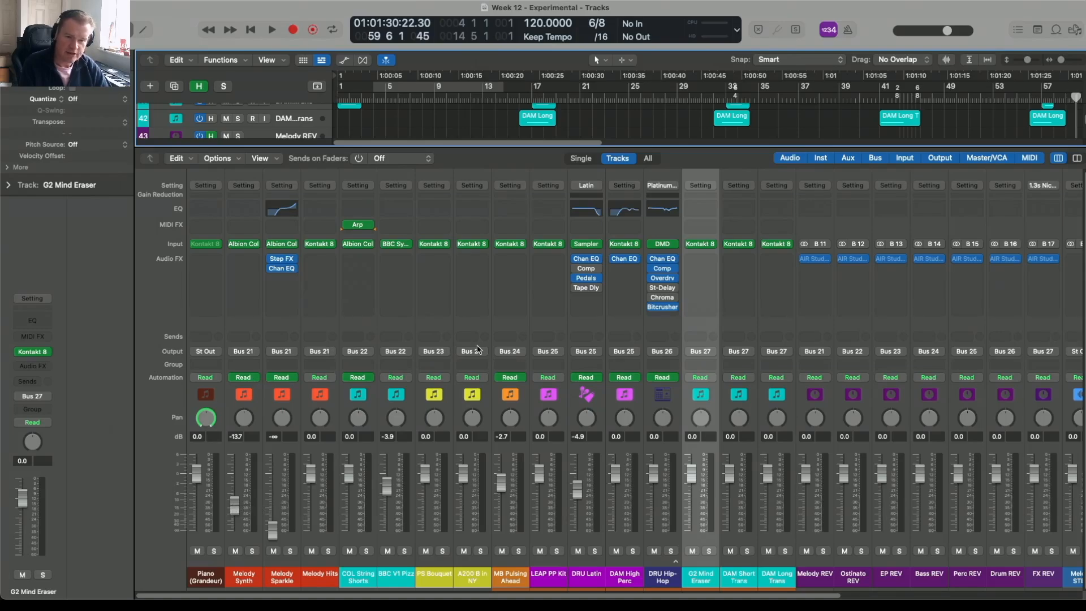
Step: Add a send to Bus 11 (Melody REV) on the Melody Synth, Melody Sparkle and Melody Hits channels together
click(246, 338)
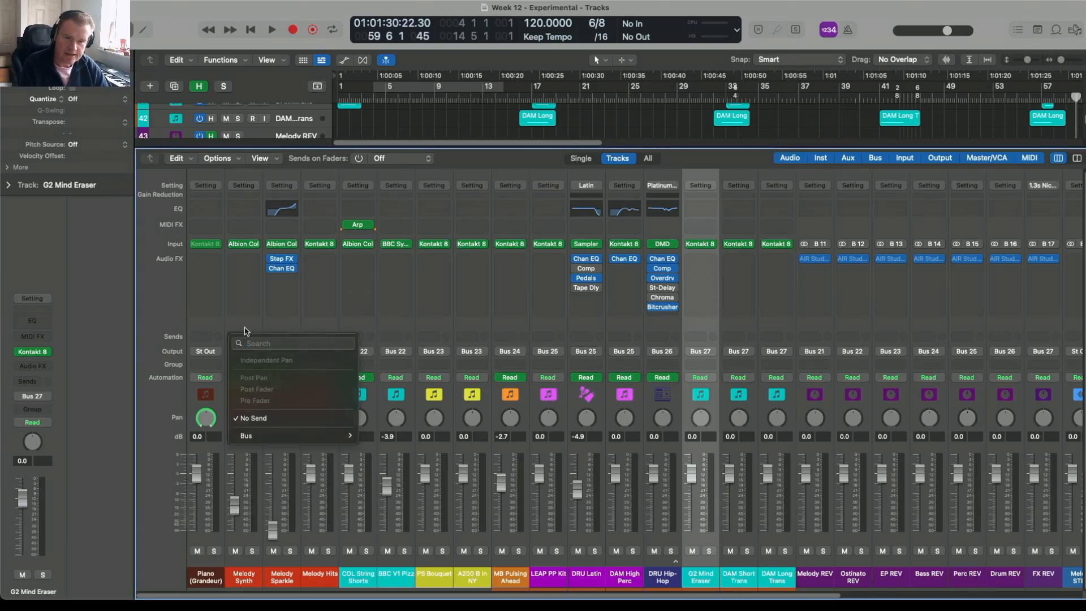
click(245, 329)
click(245, 331)
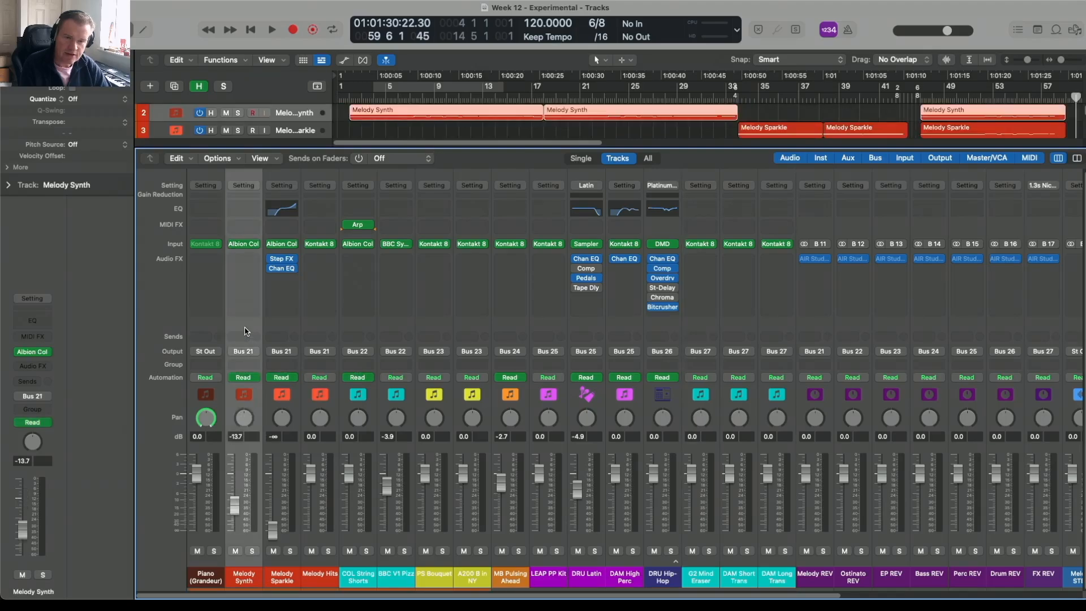
shift+click(319, 329)
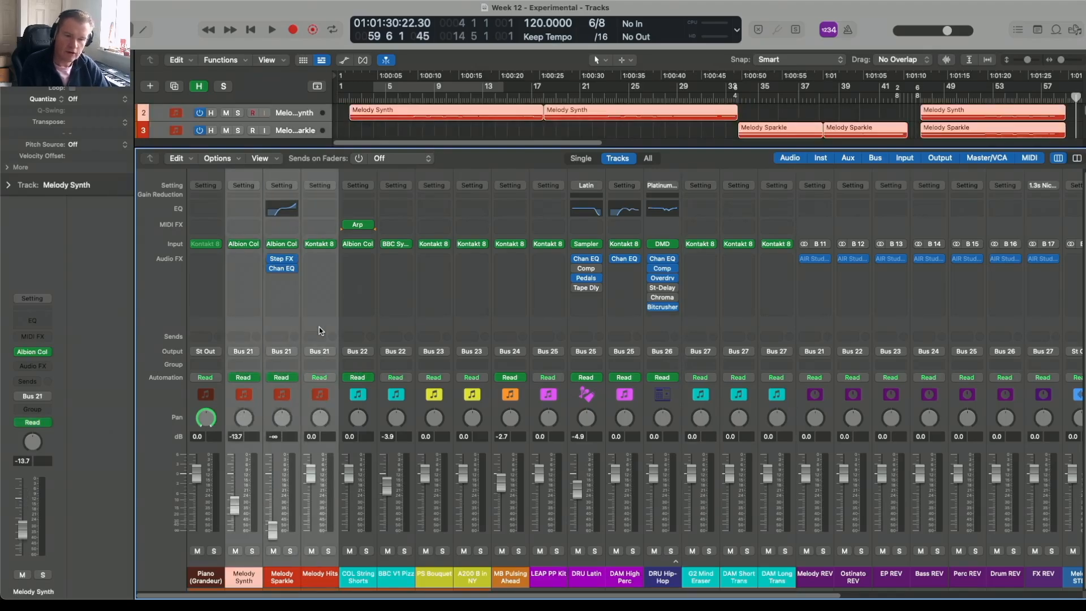
click(245, 337)
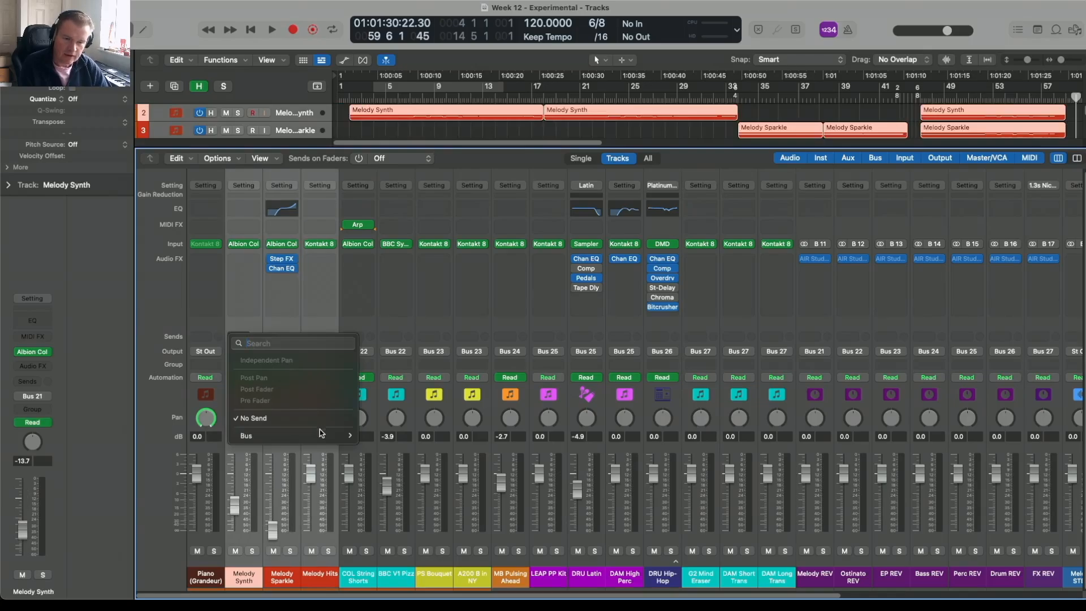
mouse_move(320, 433)
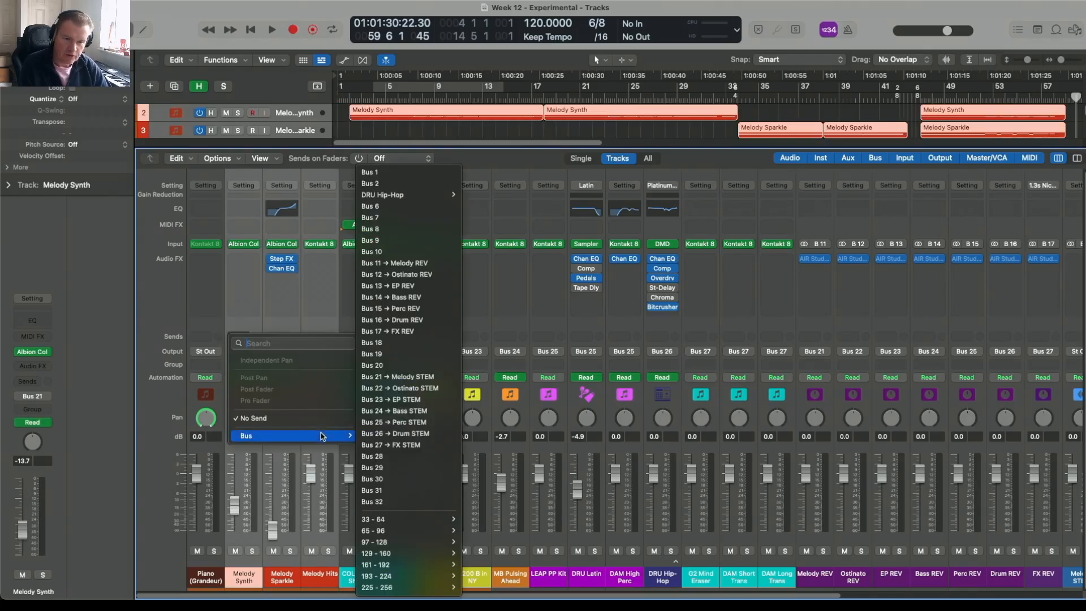
click(396, 263)
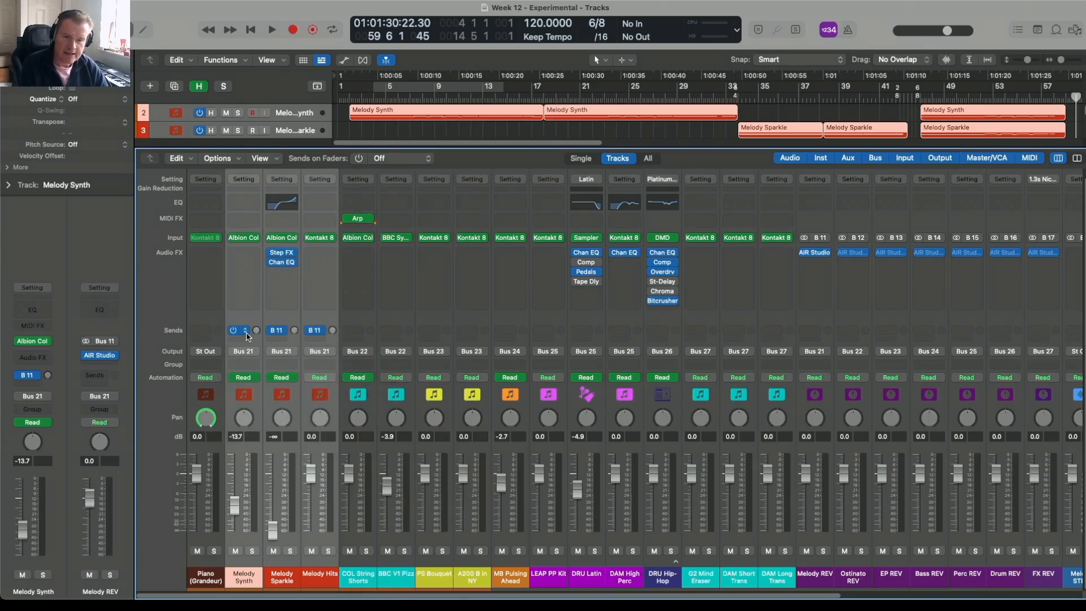
click(319, 314)
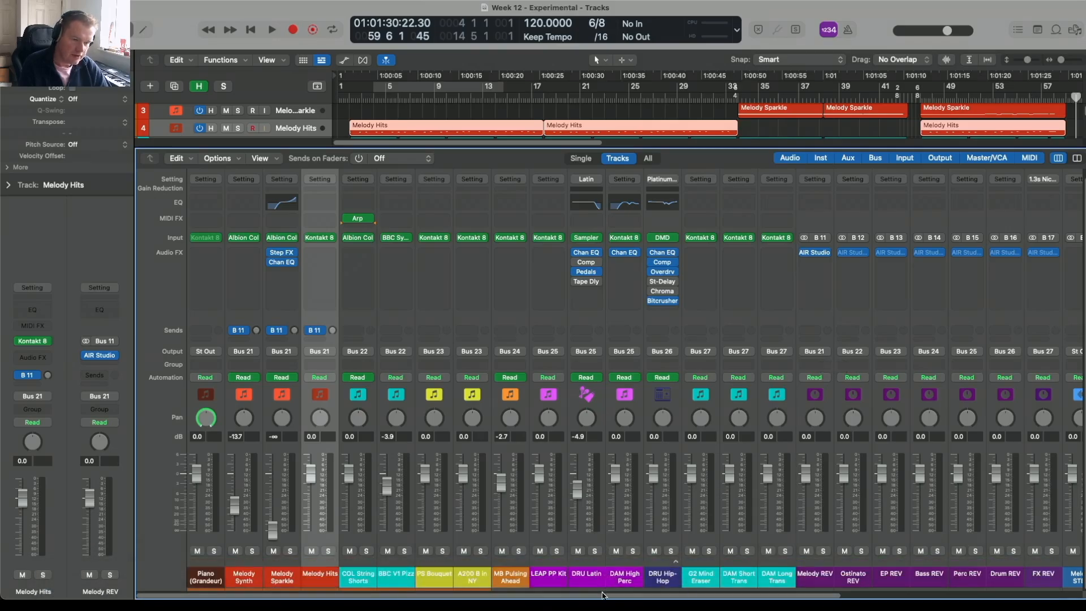
Step: Reduce the mixer's height to reveal more of the arrangement and select the Melody Synth track
scroll(777, 305, right, 5)
scroll(378, 583, left, 4)
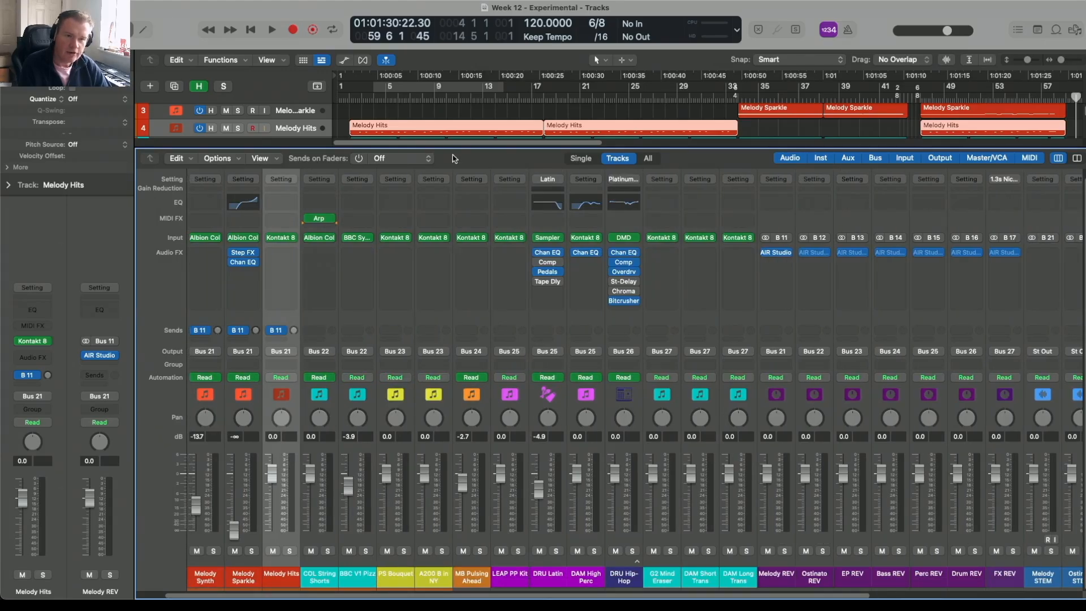
drag(462, 170, 468, 255)
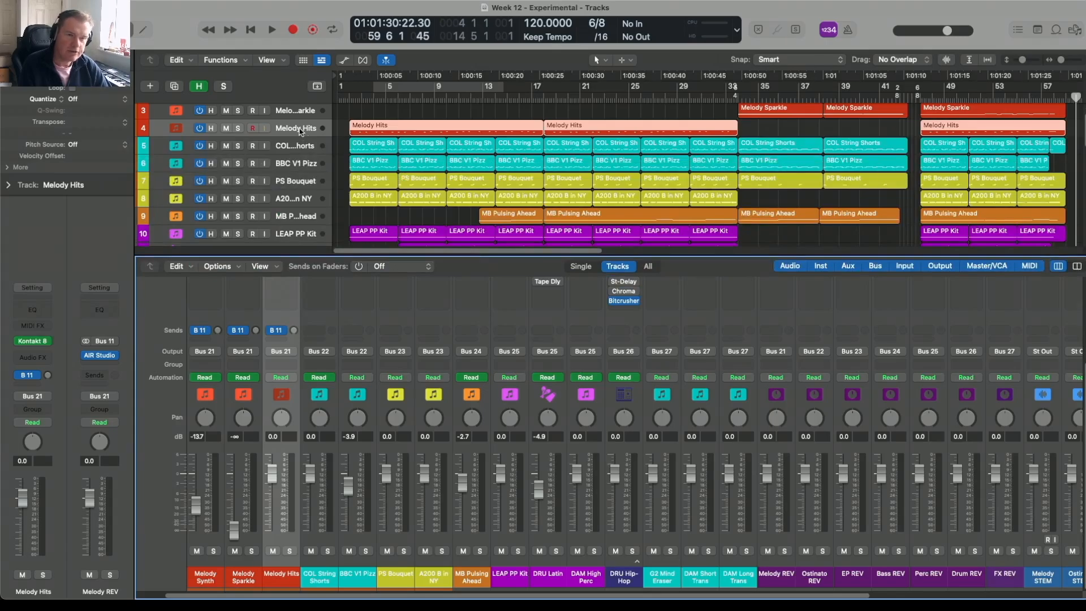
scroll(363, 137, up, 2)
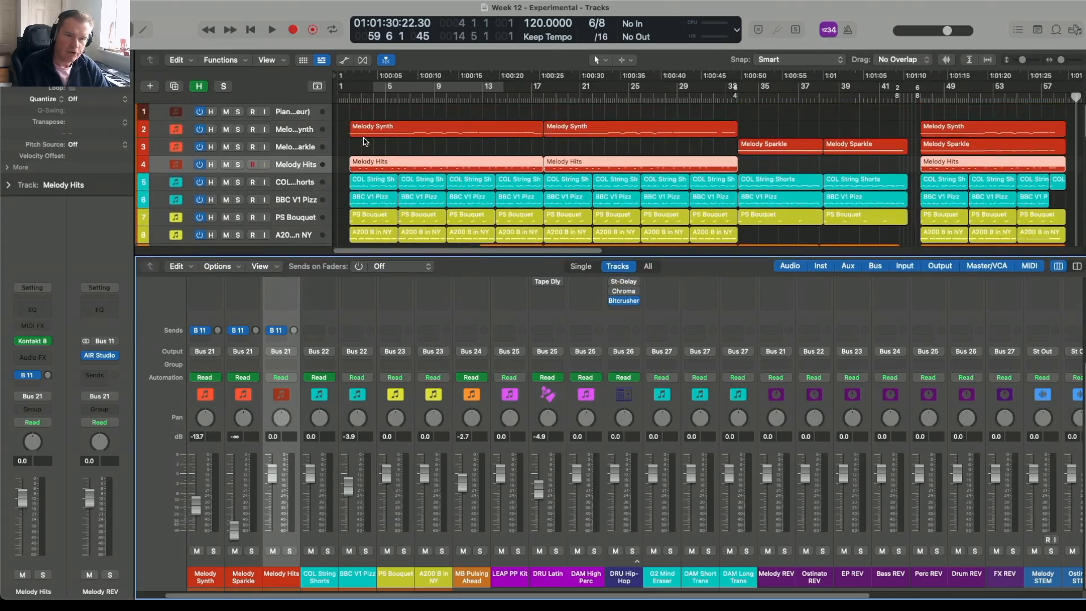
click(302, 129)
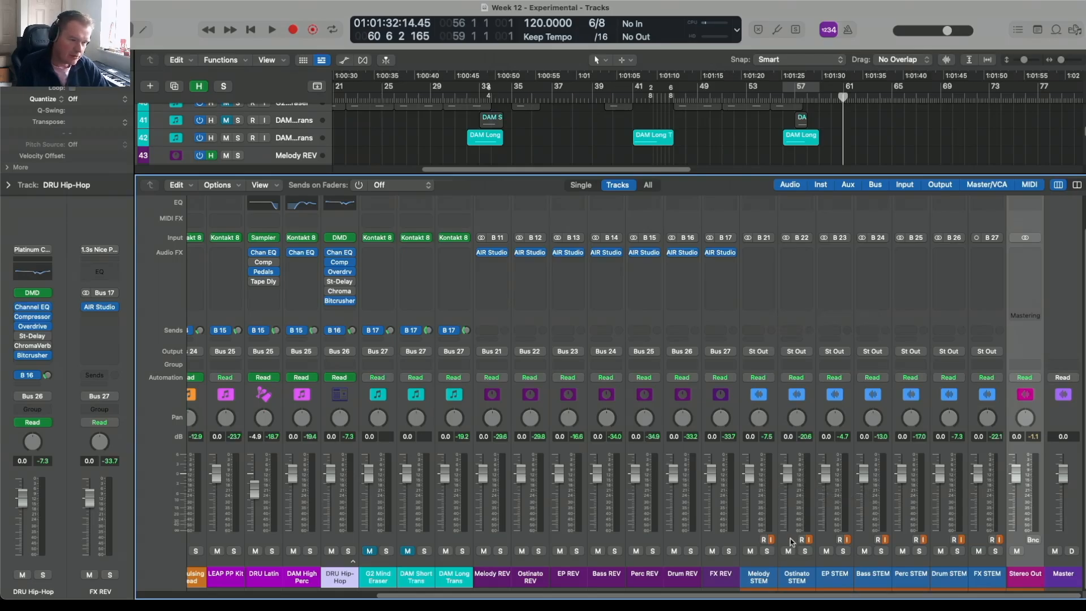
Step: Turn off input monitoring on all the STEM channels, from Melody STEM to FX STEM, and record-enable them
drag(772, 540, 939, 545)
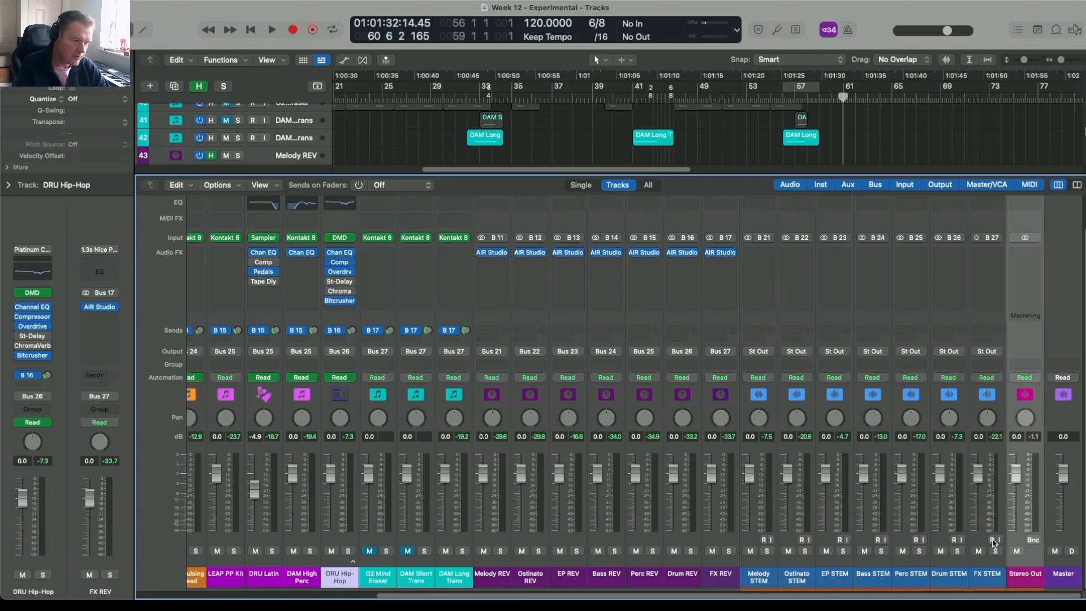
drag(994, 543, 944, 543)
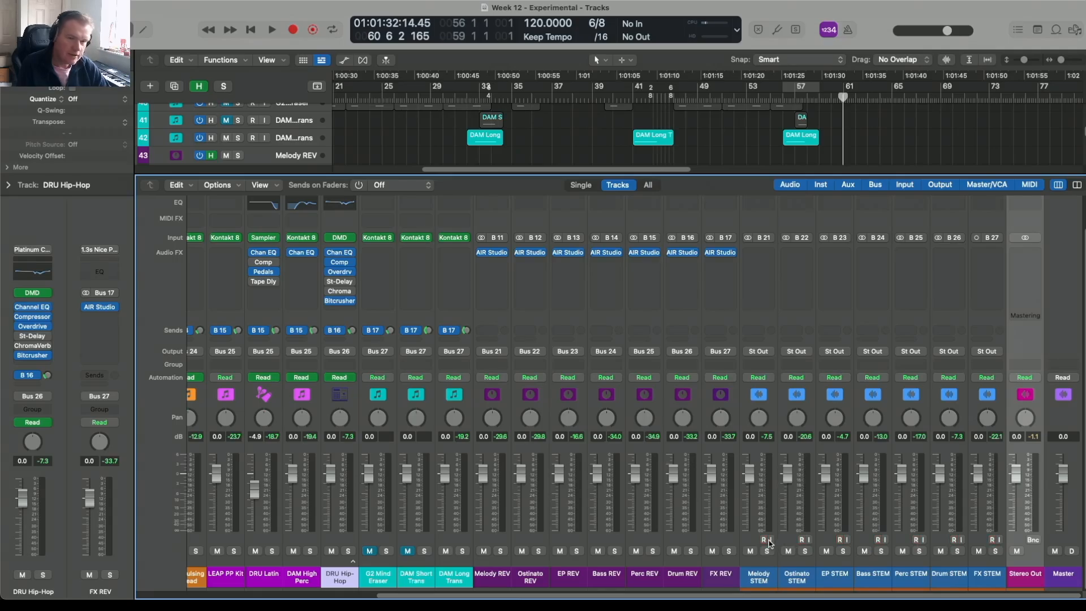
Step: Reduce the mixer's height to reveal the recorded STEM regions, move the playhead to bar 57 and deselect the regions
drag(530, 176, 516, 445)
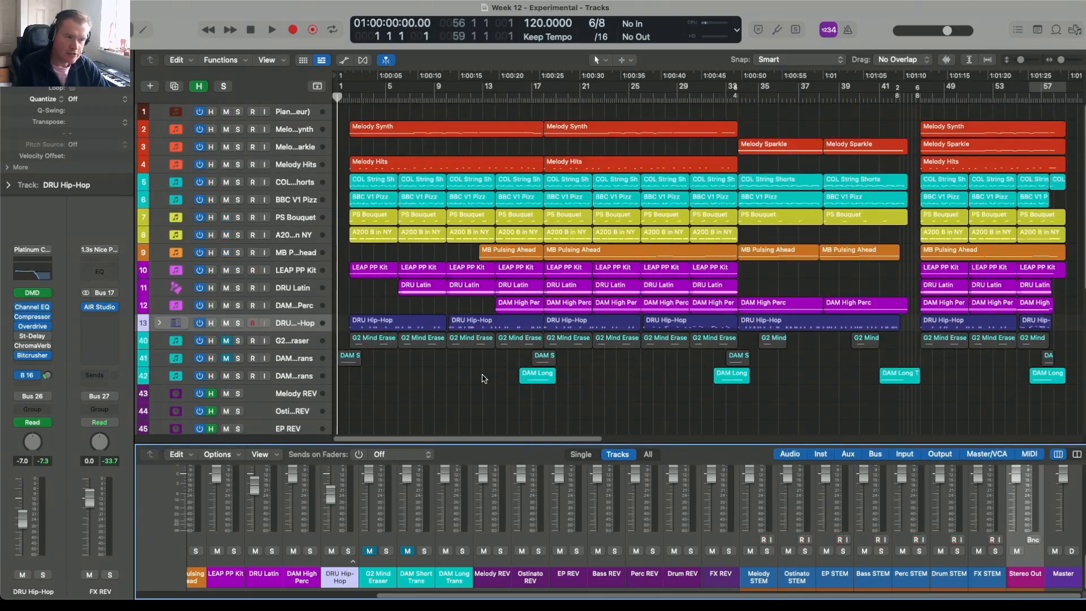
scroll(484, 379, down, 8)
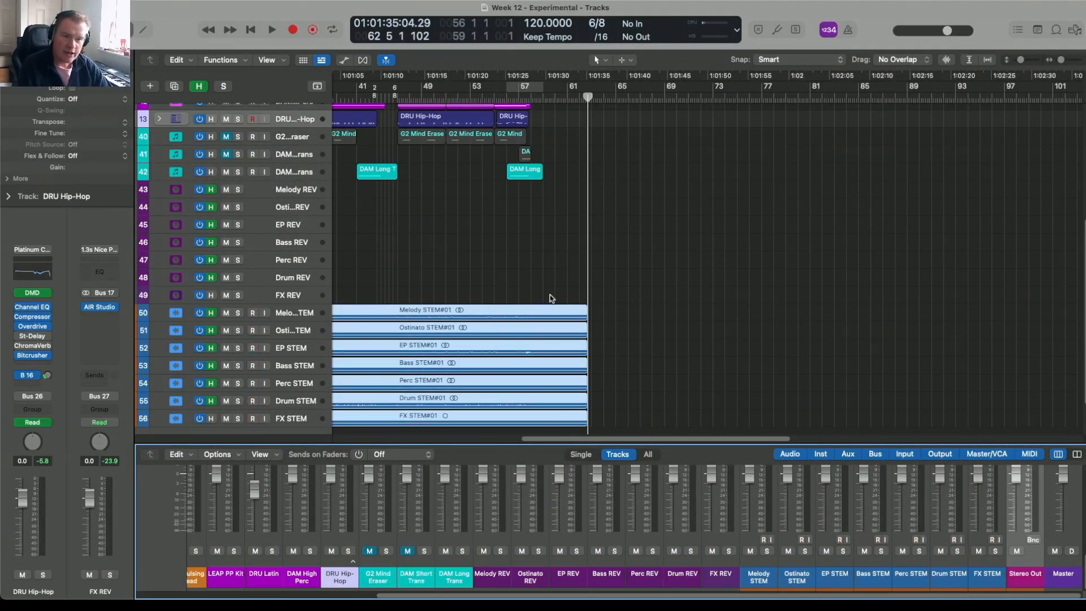
click(526, 94)
click(534, 206)
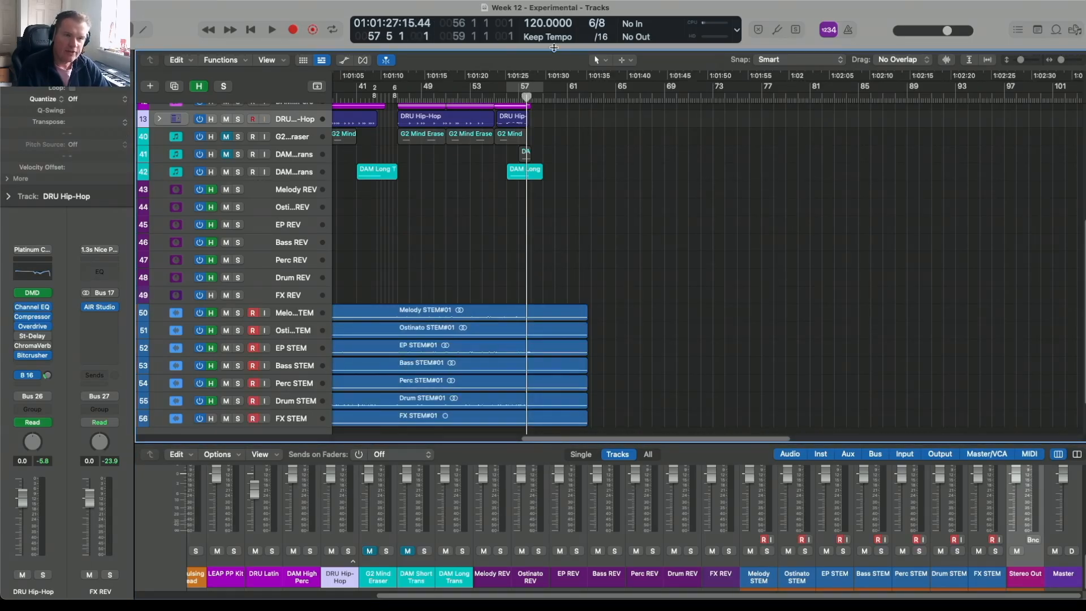
Step: Turn on cycle mode, extend the start of the cycle range back to bar 2, and turn cycle mode off
click(537, 88)
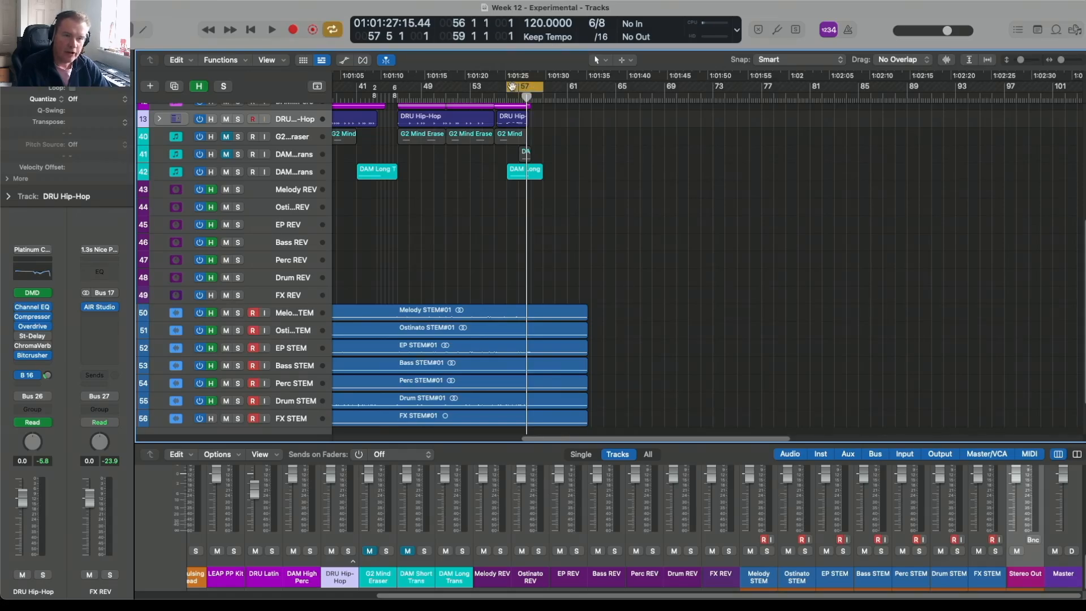
drag(512, 86, 341, 86)
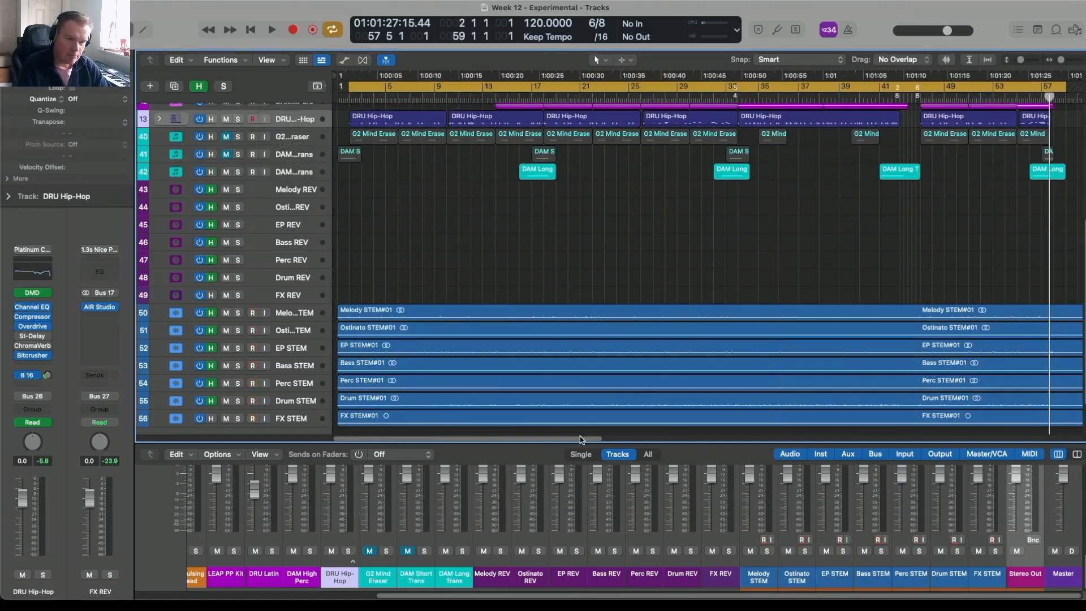
drag(581, 441, 677, 439)
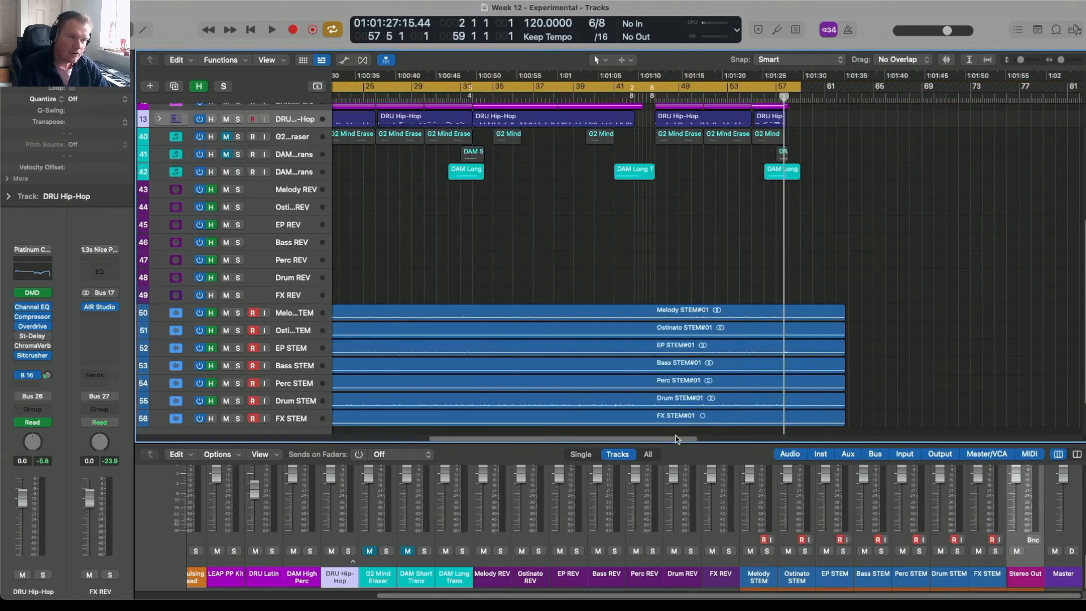
click(794, 92)
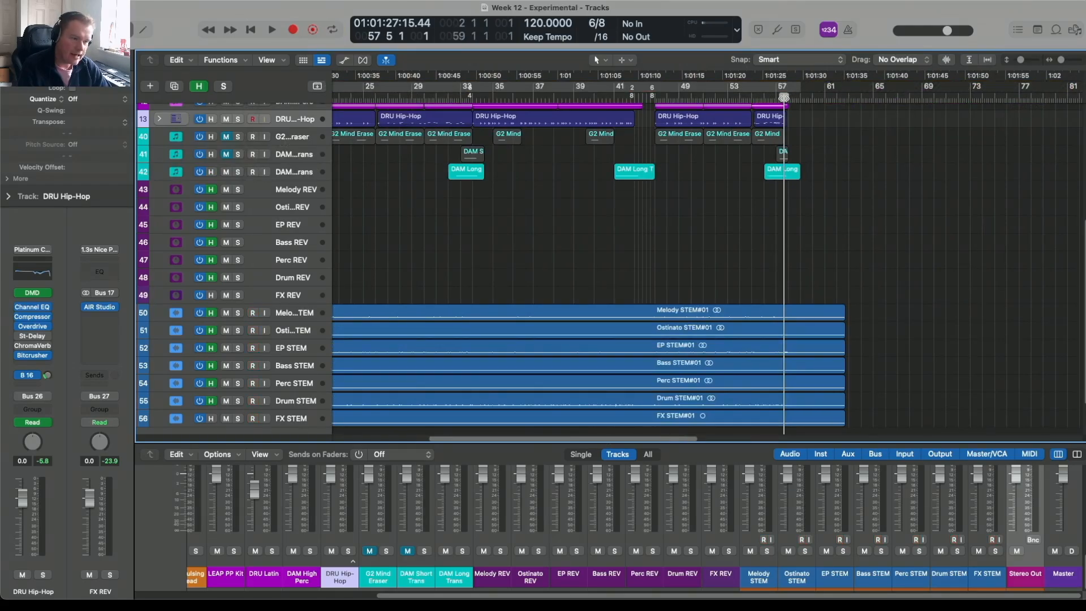
Step: Show the Stereo Out channel as a track in the arrangement, below the FX STEM track
right_click(1039, 557)
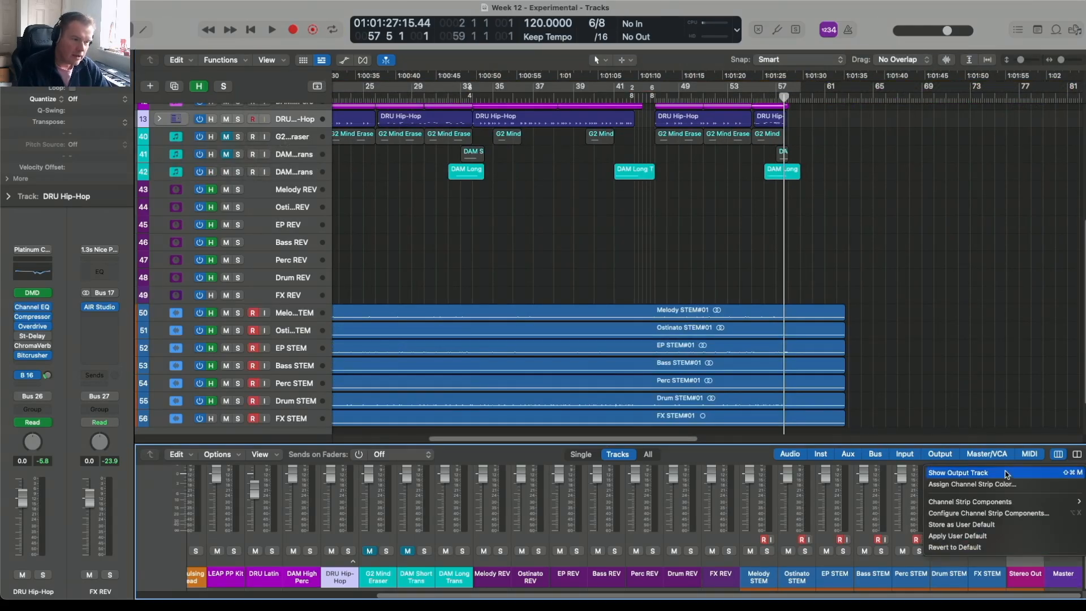
click(1006, 474)
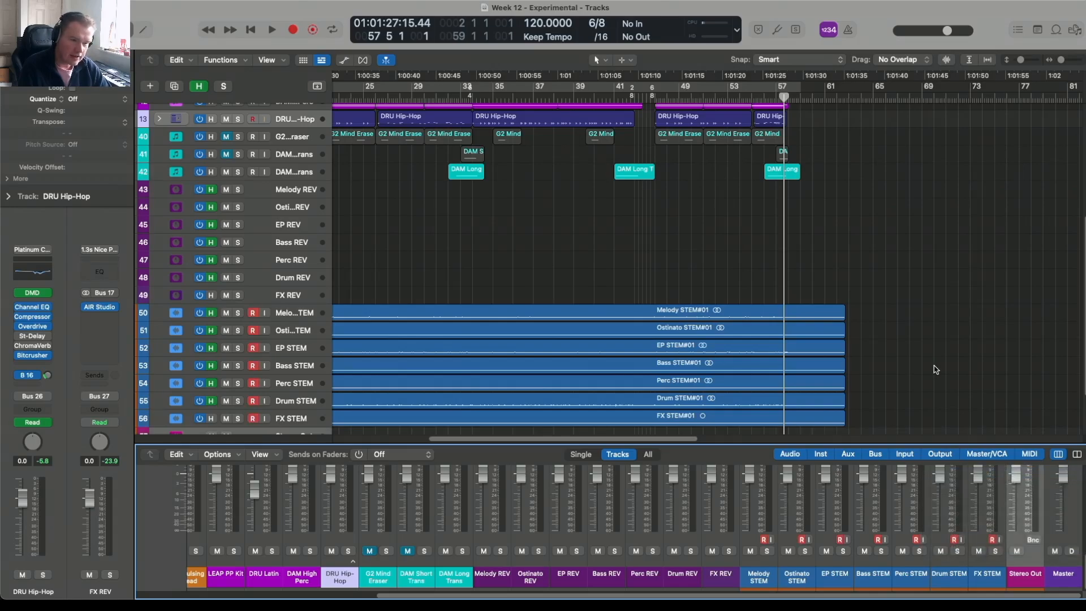
scroll(935, 369, down, 3)
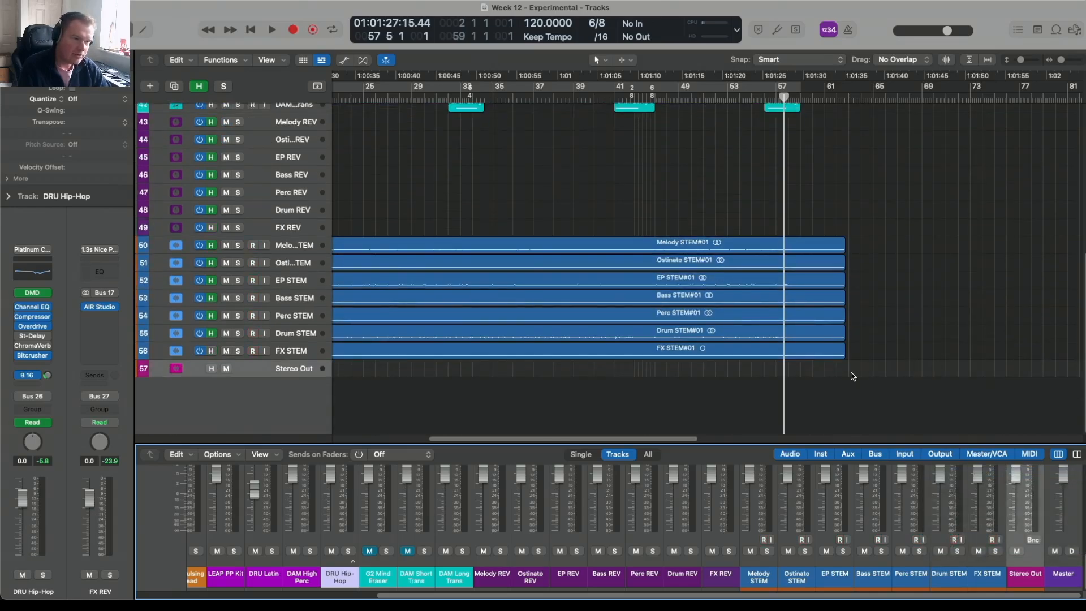
click(783, 369)
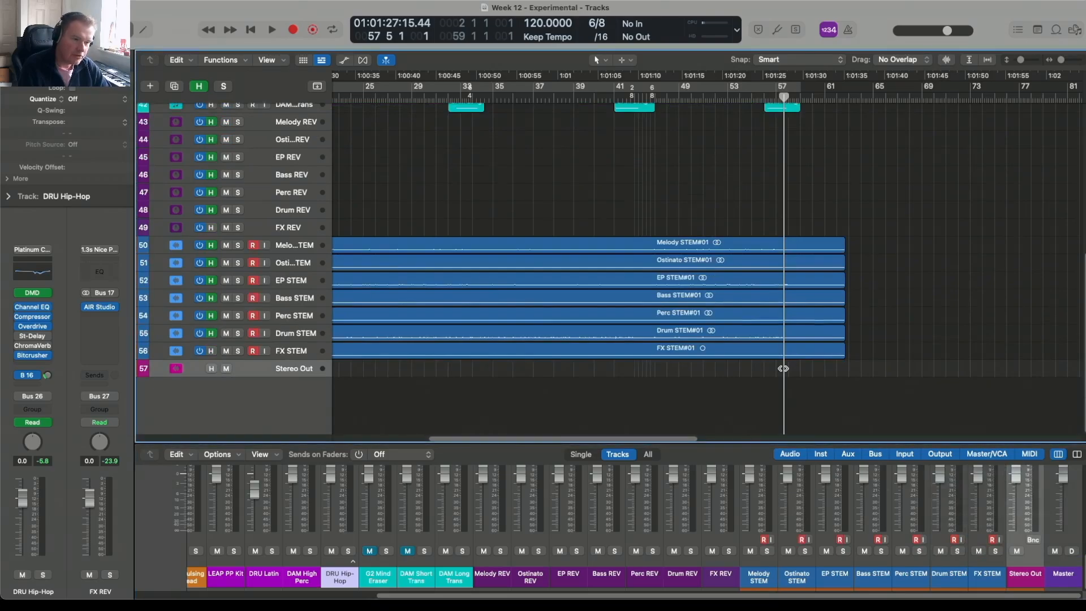
scroll(806, 376, up, 1)
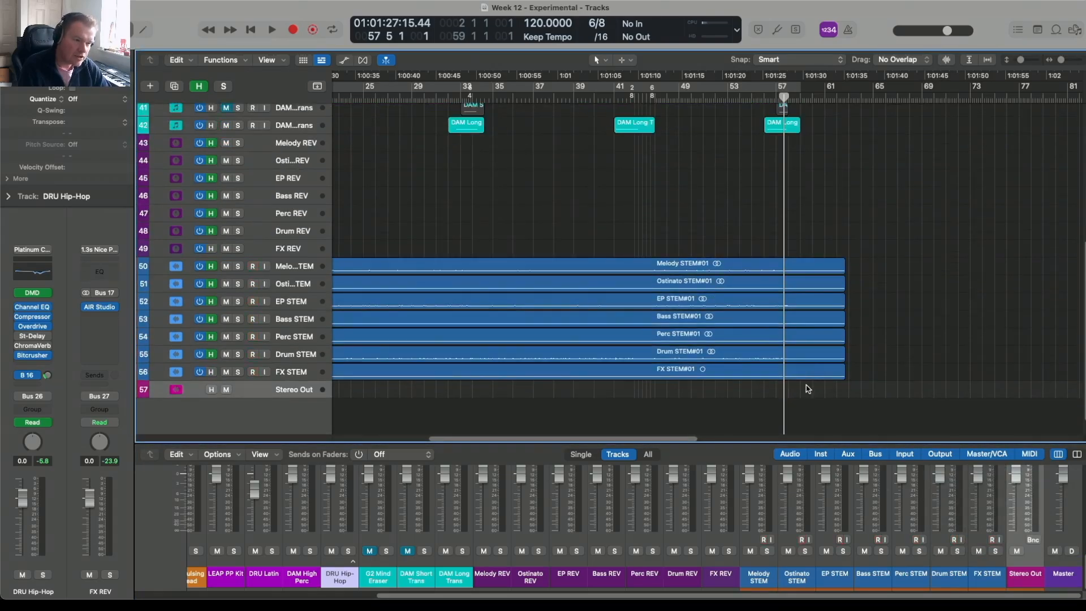
Step: Create a one-bar MIDI region on the Stereo Out track at bar 59 and enlarge the view around it
right_click(808, 388)
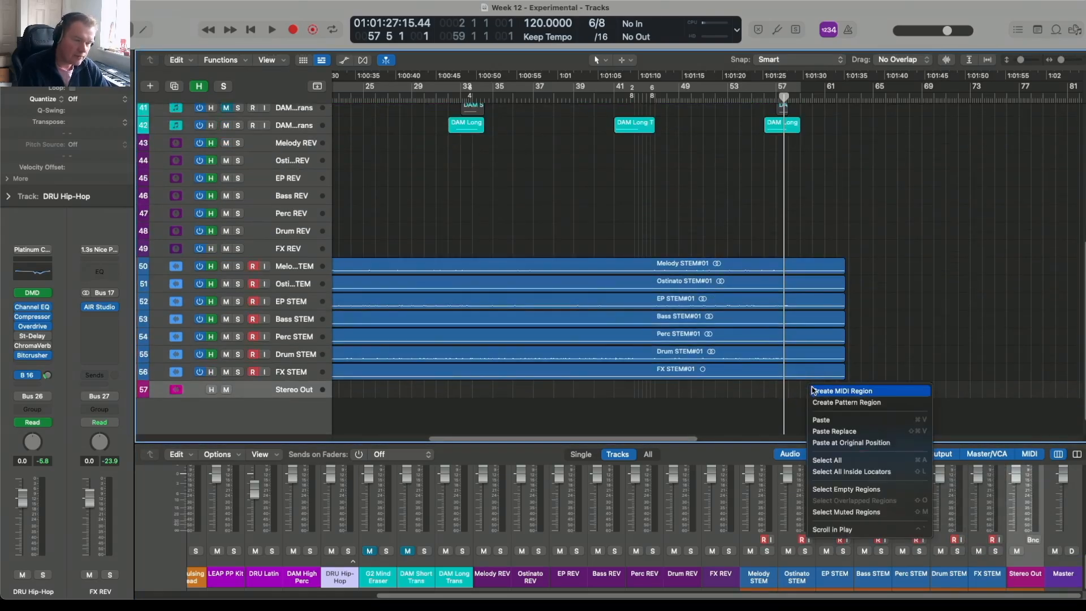
click(812, 389)
drag(1063, 59, 1067, 59)
drag(1021, 59, 1026, 59)
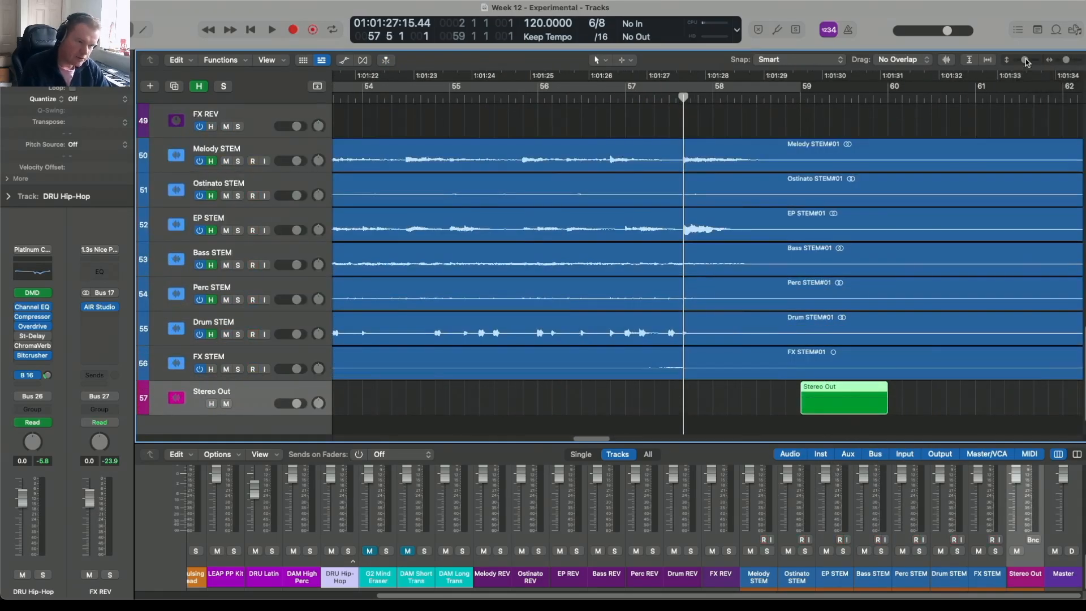
Step: Show the tracks' volume automation and play the ending from bar 58 to past bar 60
key(a)
click(715, 102)
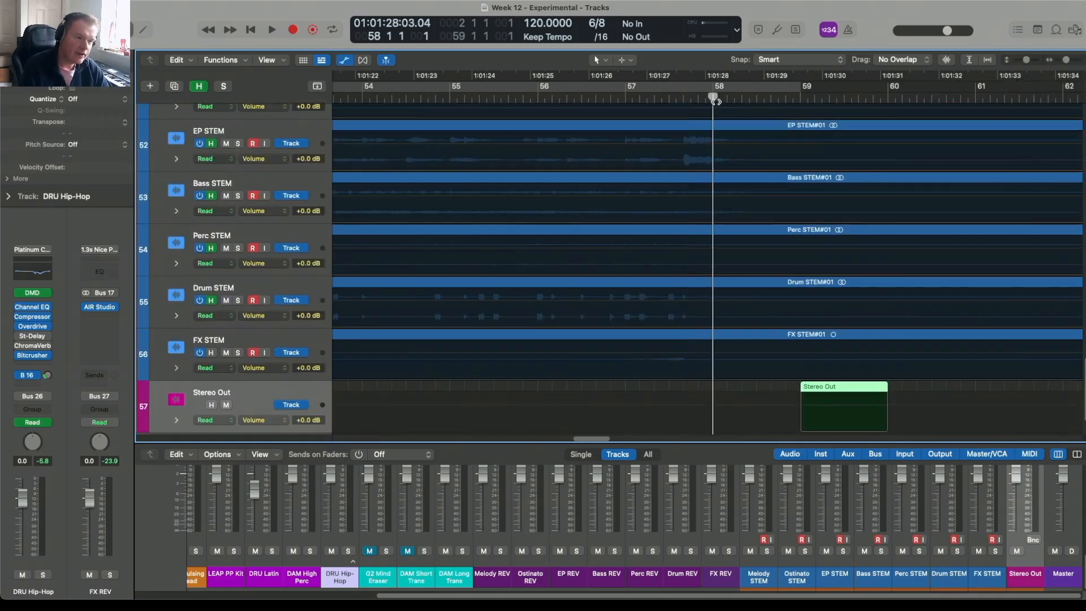
key(space)
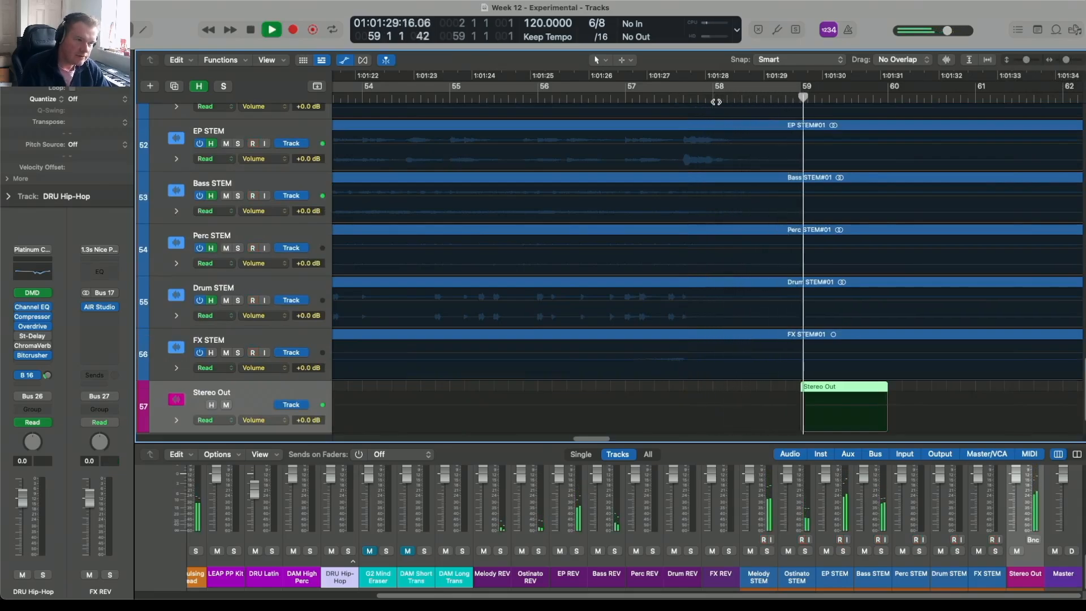
key(space)
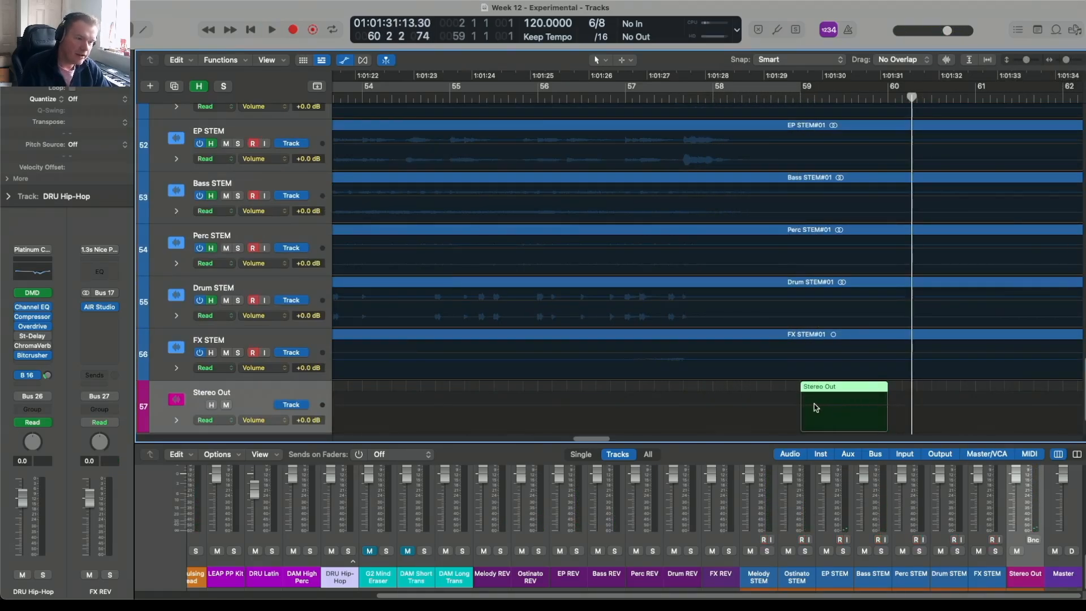
Step: Draw a Stereo Out volume fade from +0.0 dB at bar 59 to -∞ dB at bar 60, bent upward with the Automation Curve Tool
click(804, 408)
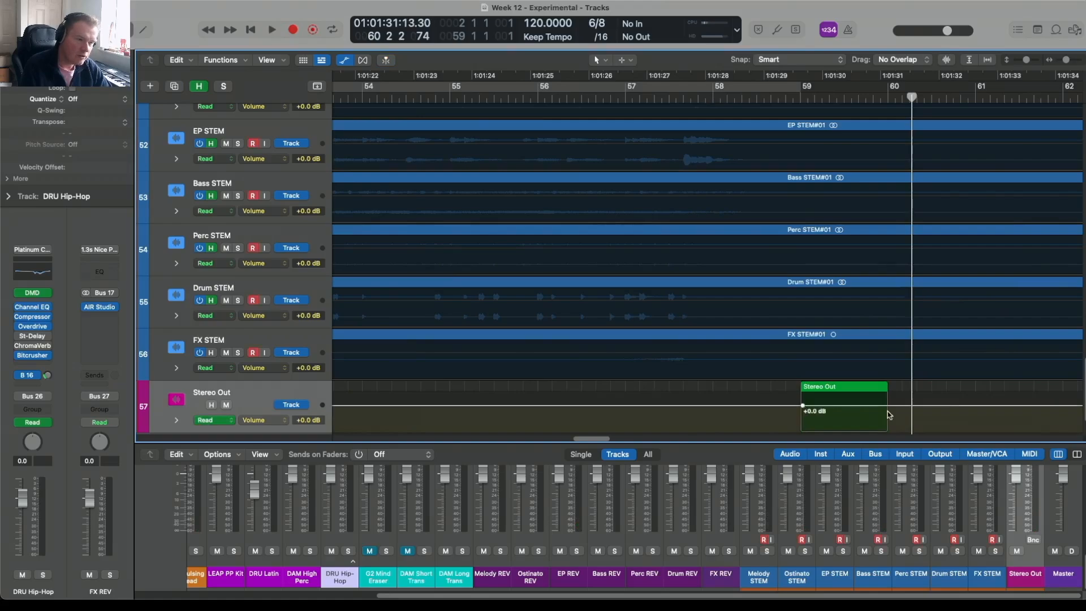
drag(888, 405, 888, 431)
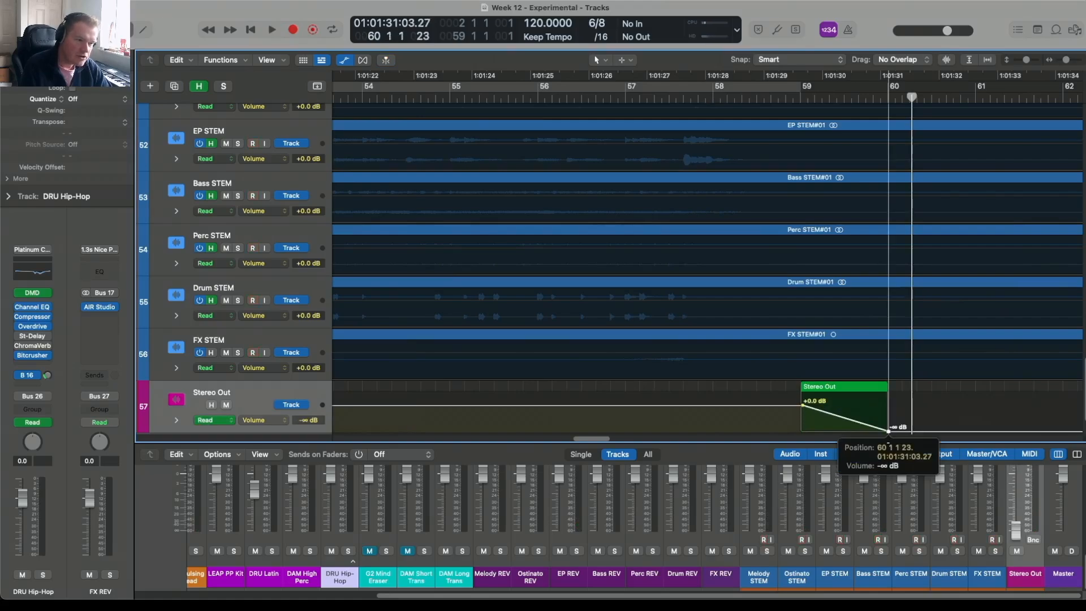
click(601, 60)
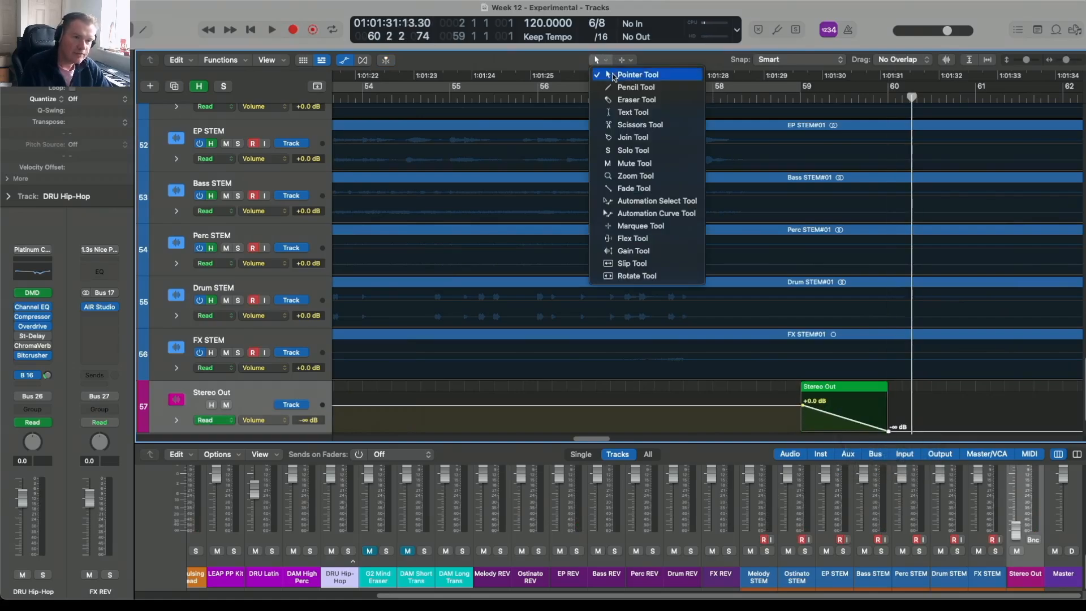
click(671, 213)
drag(857, 424, 856, 390)
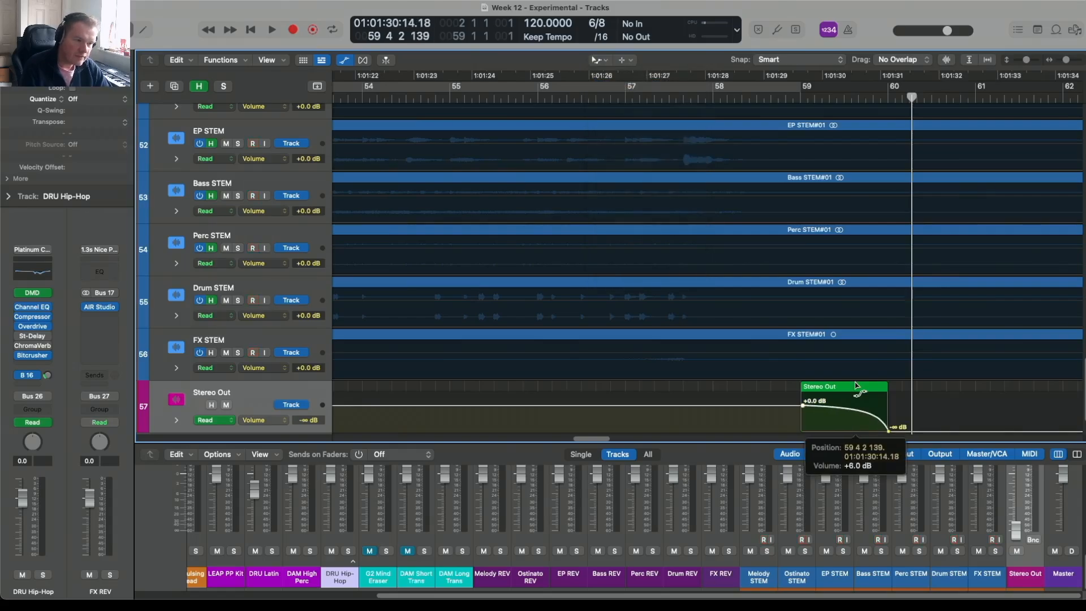
Step: Play back the fade-out, restore the Pointer Tool, and shift the fade's final automation point slightly earlier, inside the region's end
key(space)
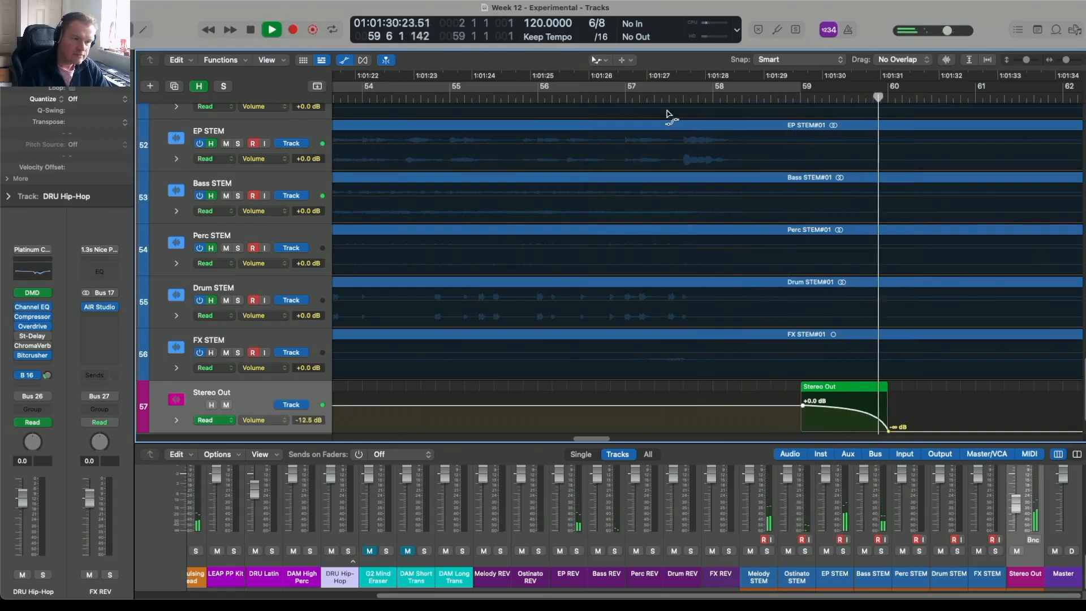
key(space)
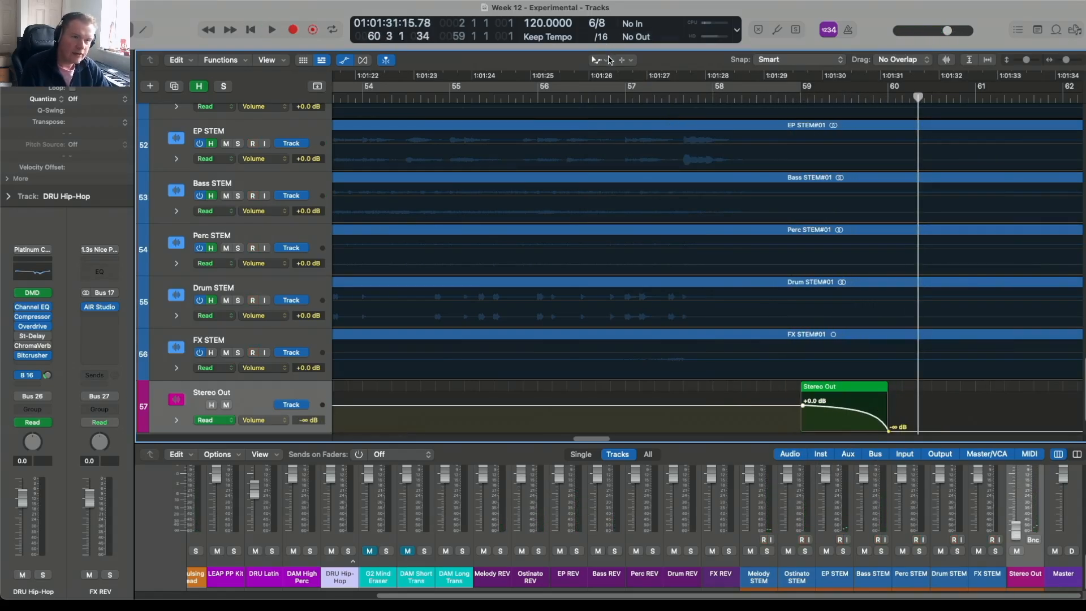
click(610, 60)
click(615, 75)
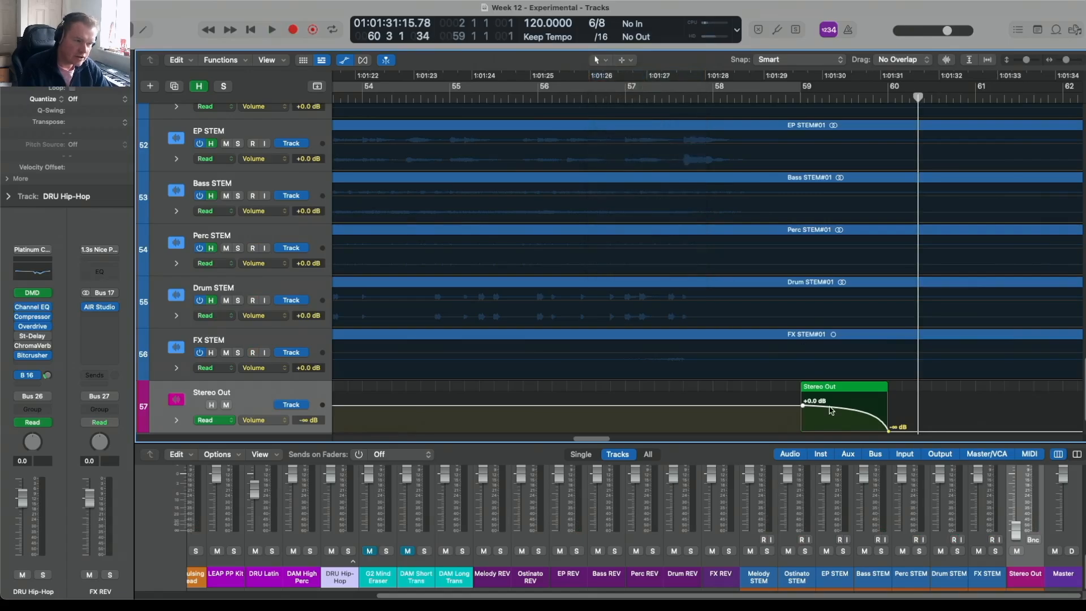
drag(888, 432, 886, 432)
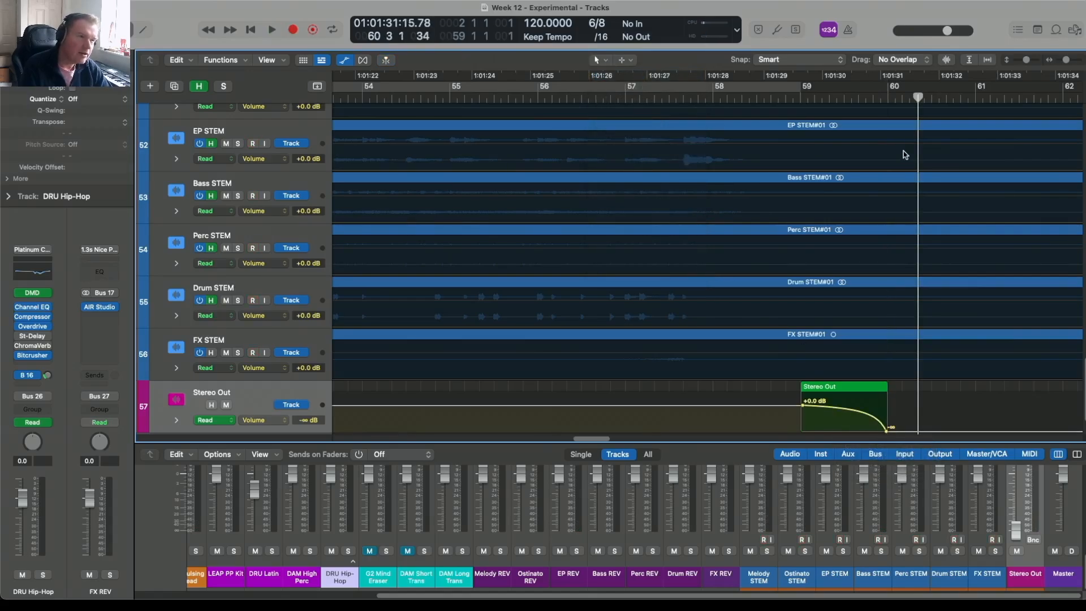
Step: Turn on cycle mode and extend the end of the cycle range to bar 60
click(807, 92)
drag(801, 88, 887, 88)
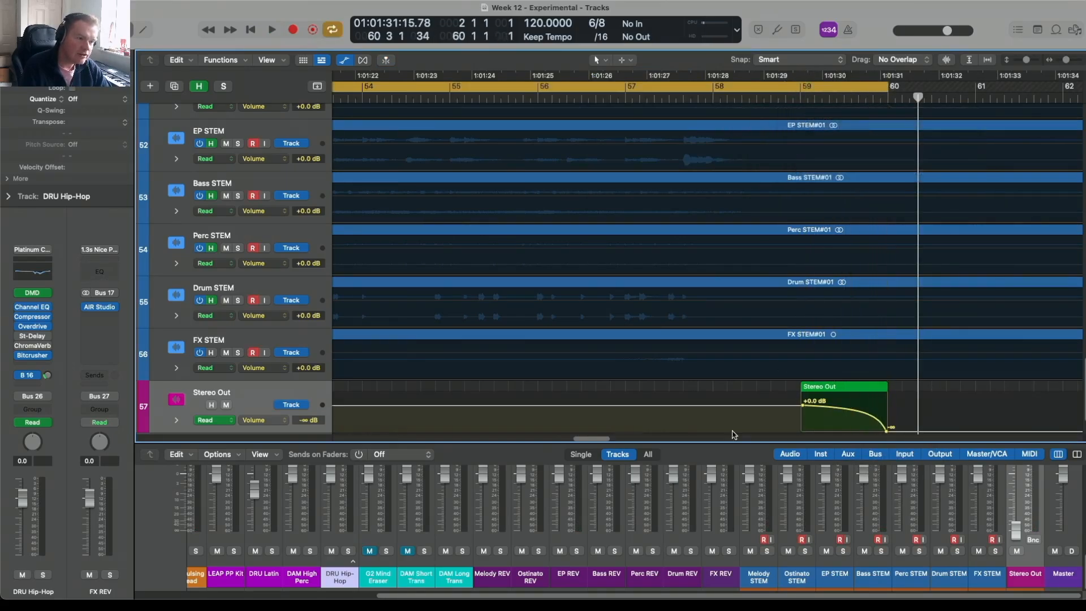
drag(586, 440, 325, 441)
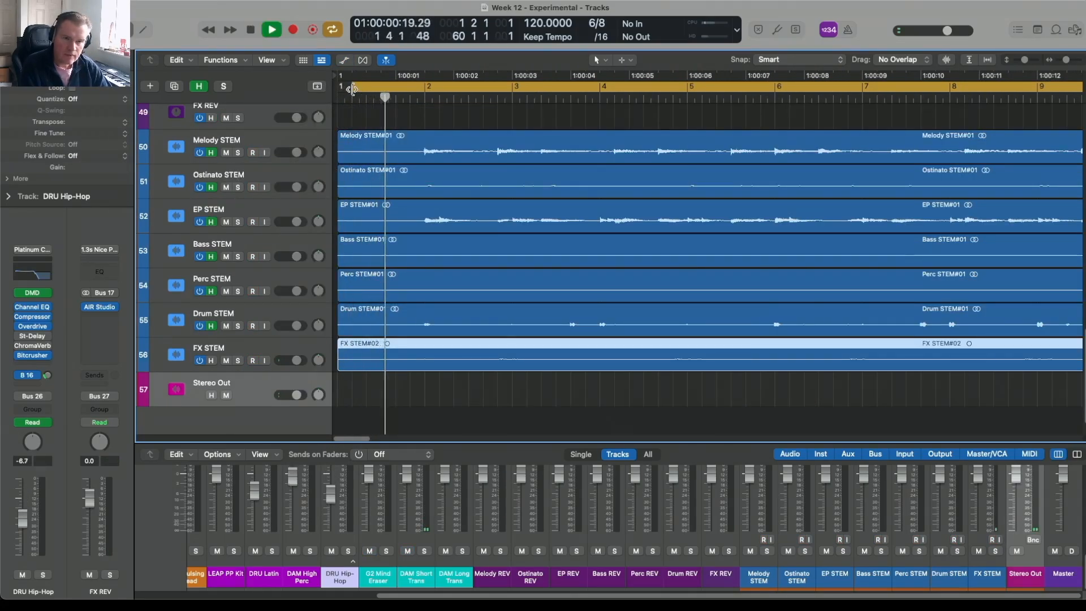
Step: Play the opening bars from the start of the project to check the beginning of the music
key(Return)
key(space)
key(Return)
key(space)
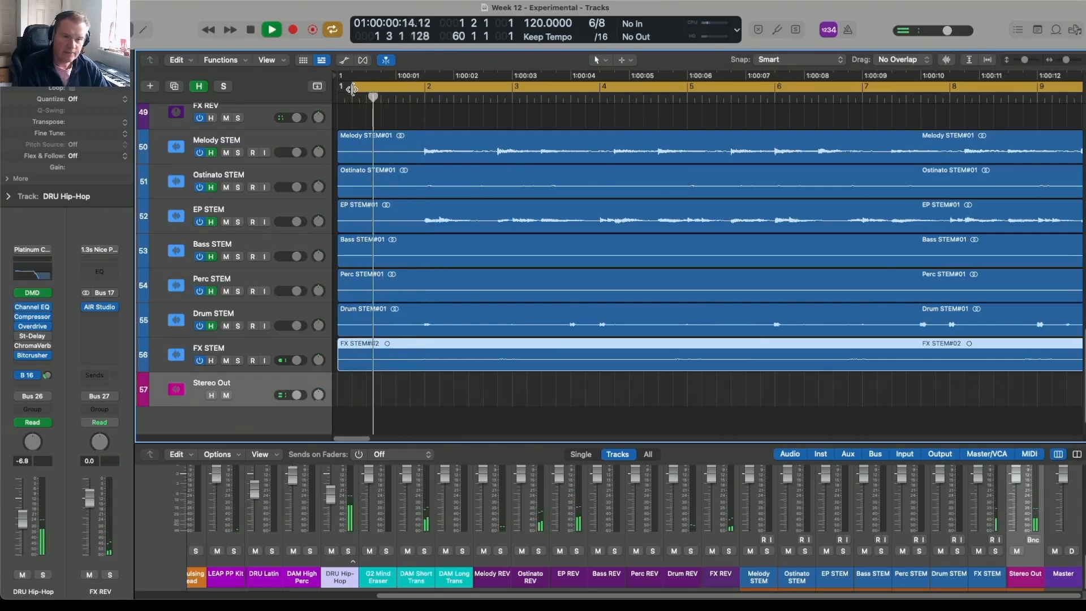
key(space)
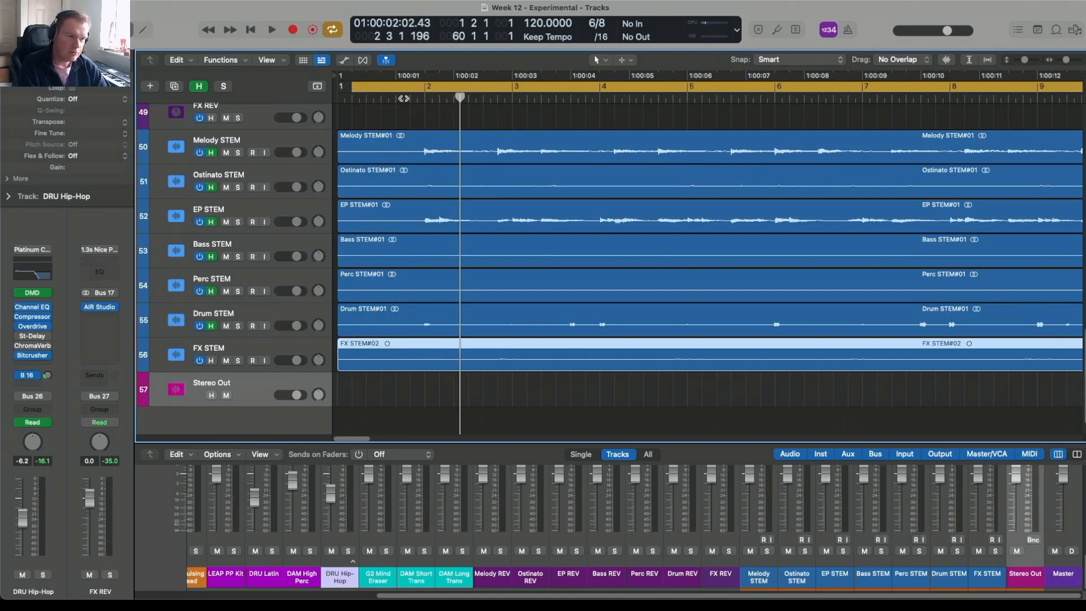
Step: Fit the whole arrangement in the tracks area and close the Stereo Out channel's Mastering Assistant window
click(494, 122)
key(z)
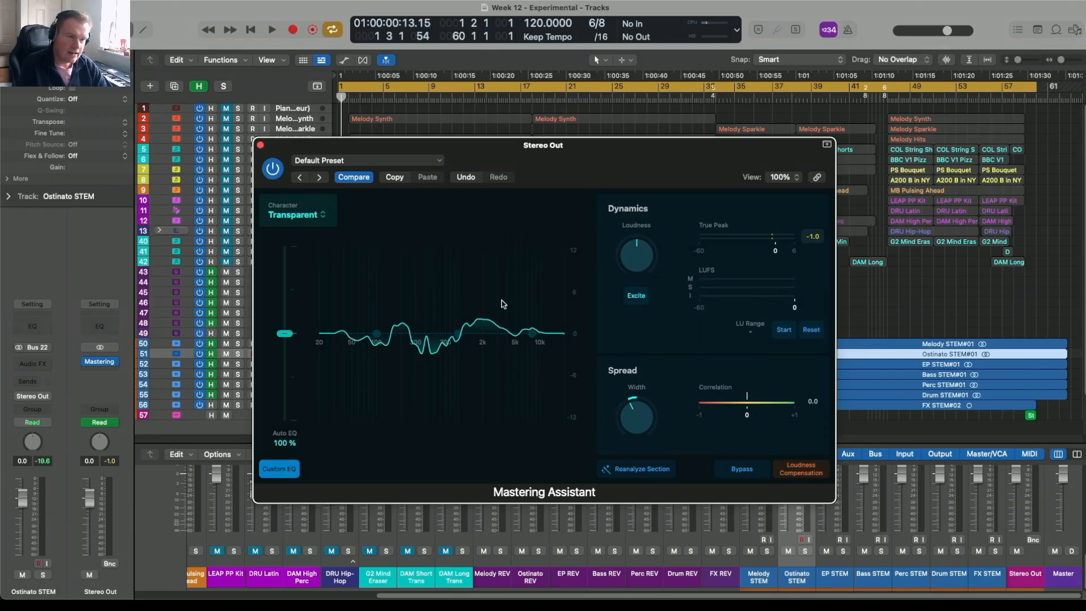
click(261, 146)
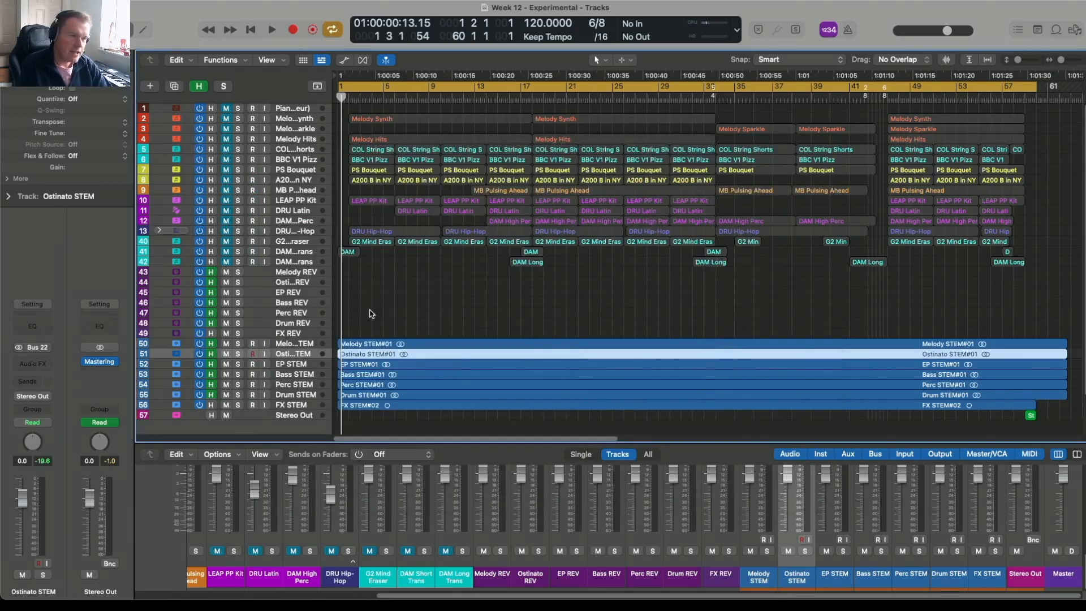